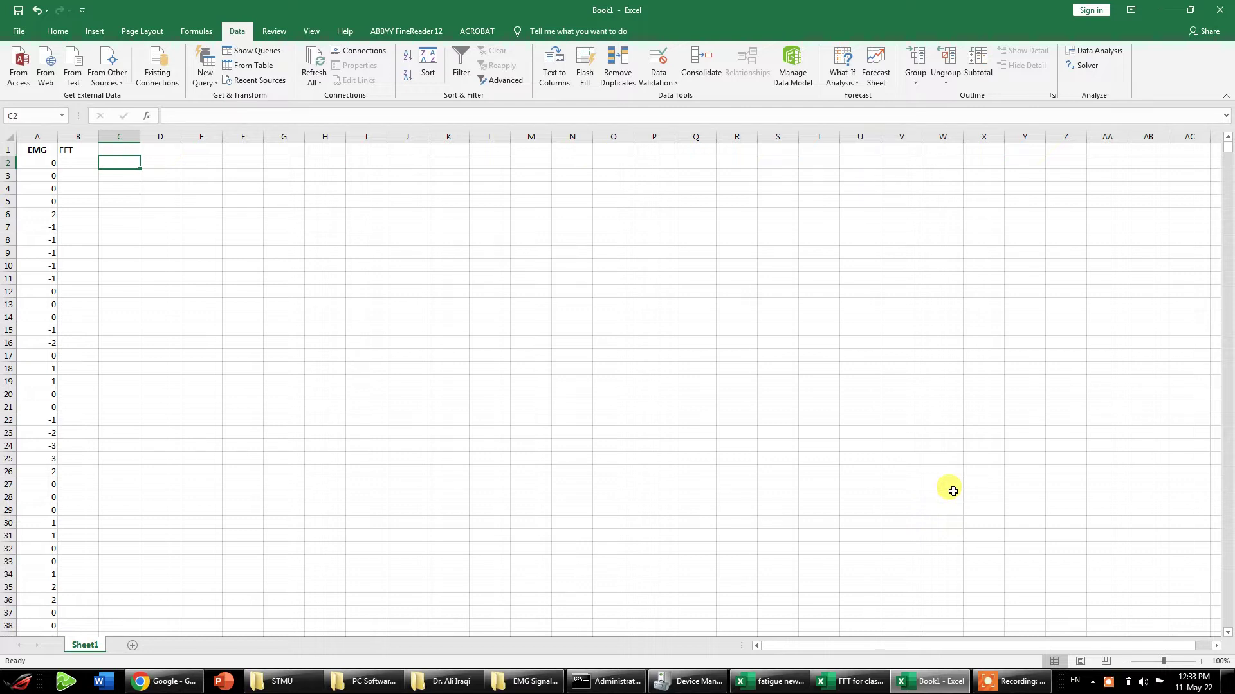
# Confirm the Analysis ToolPak add-in is enabled in Excel Options, then select cell B2.
pyautogui.click(20, 32)
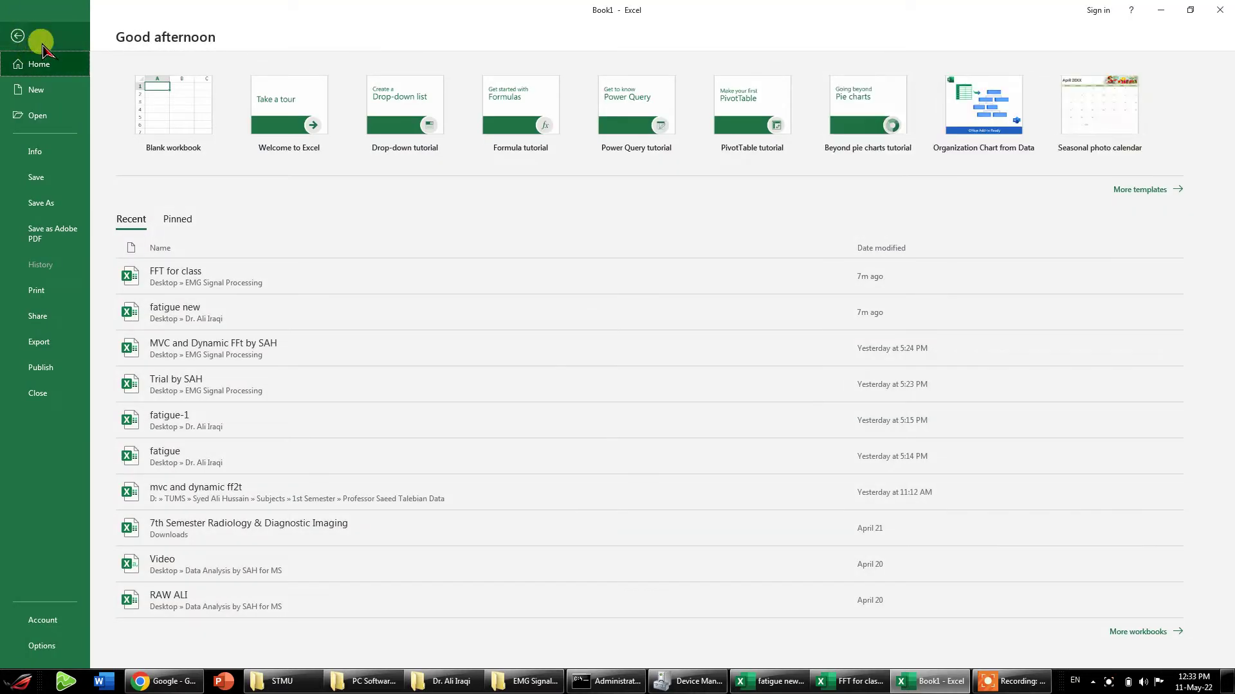
pyautogui.click(52, 646)
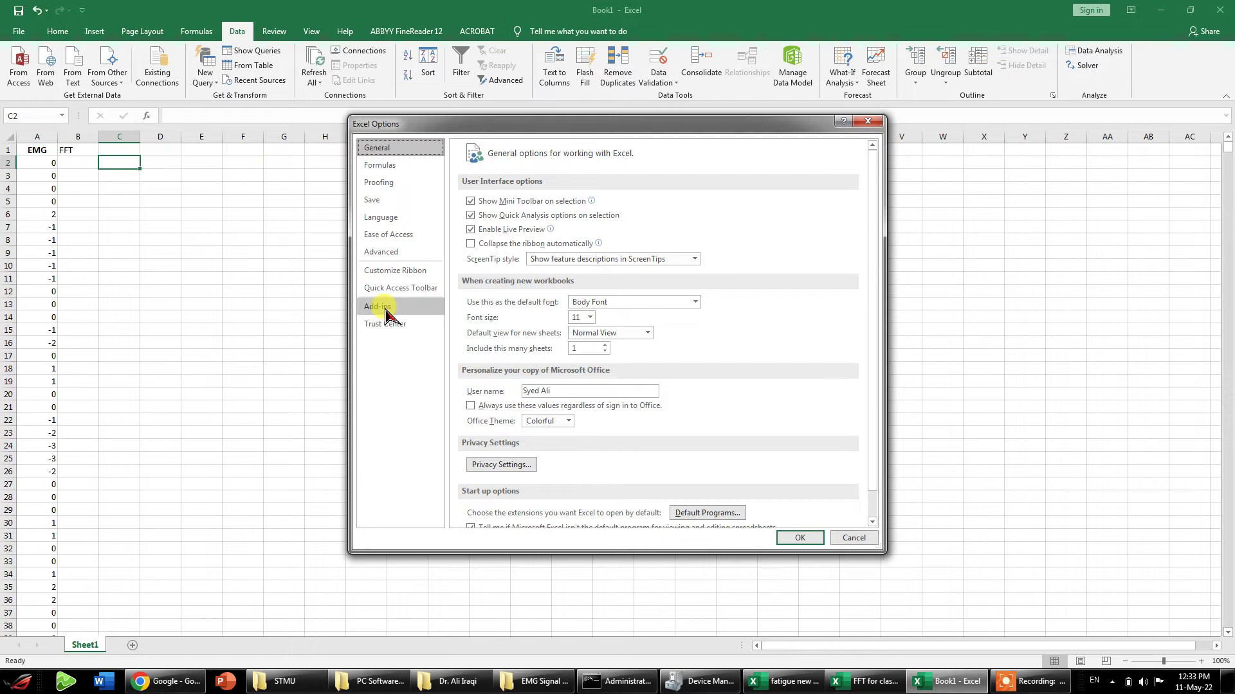
pyautogui.click(380, 307)
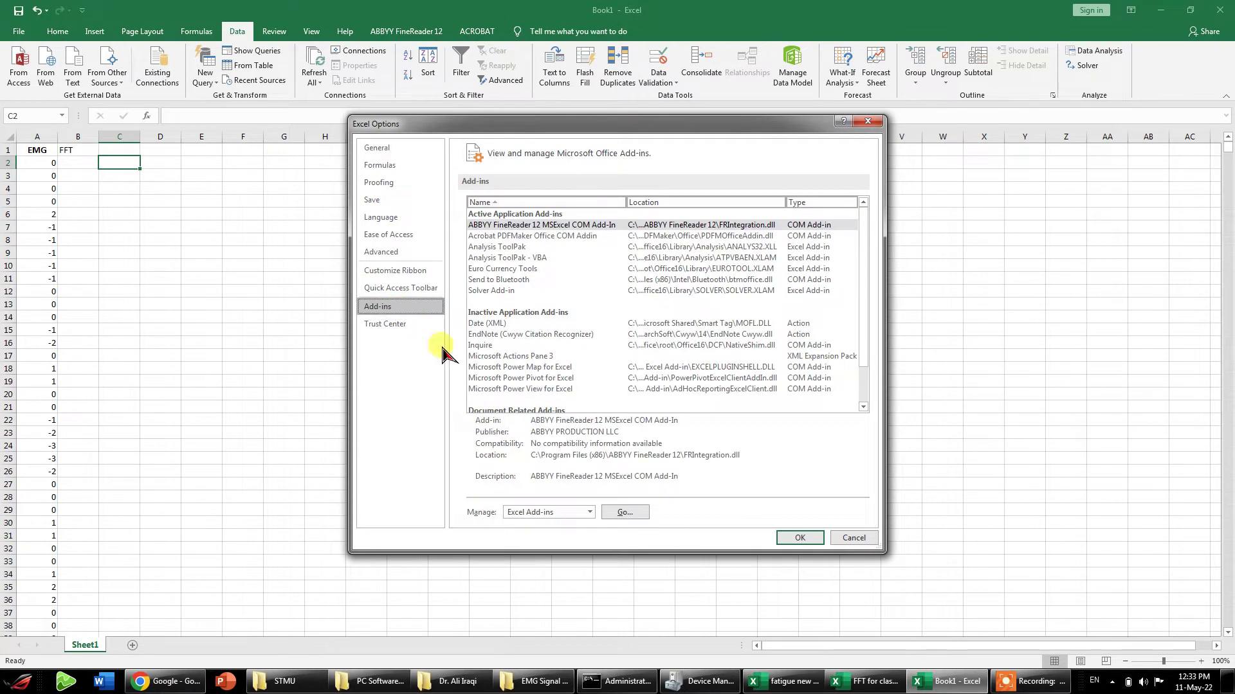
pyautogui.click(625, 511)
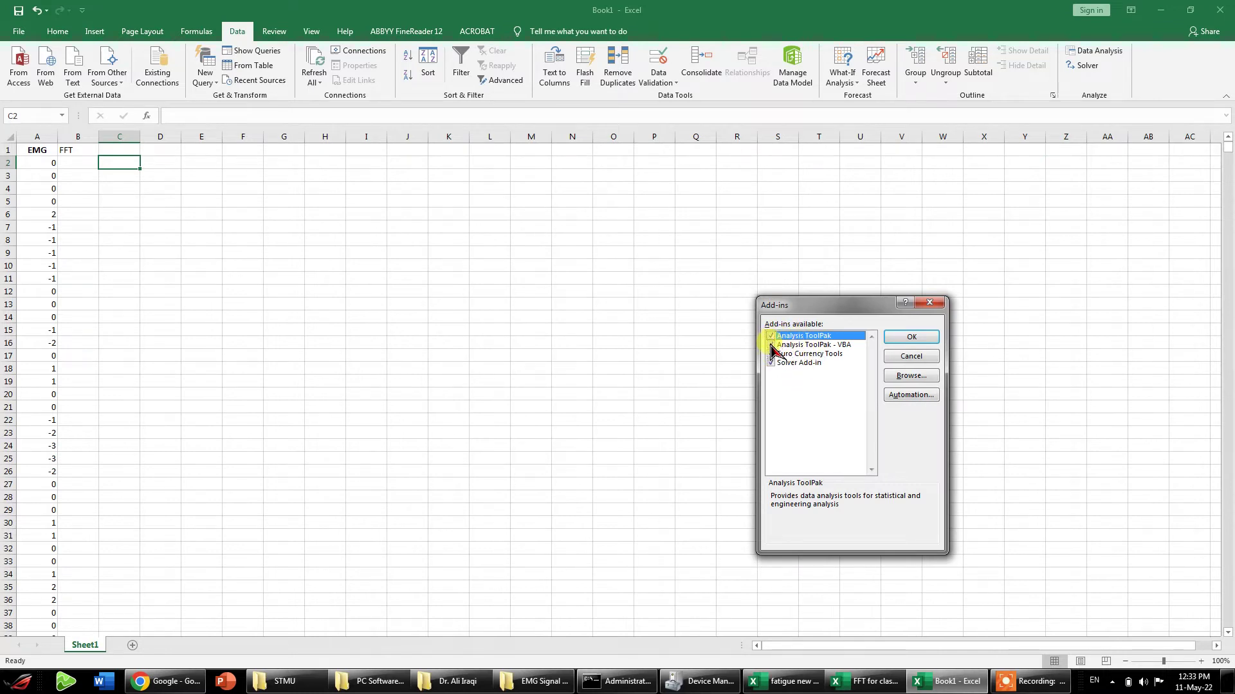
pyautogui.click(903, 356)
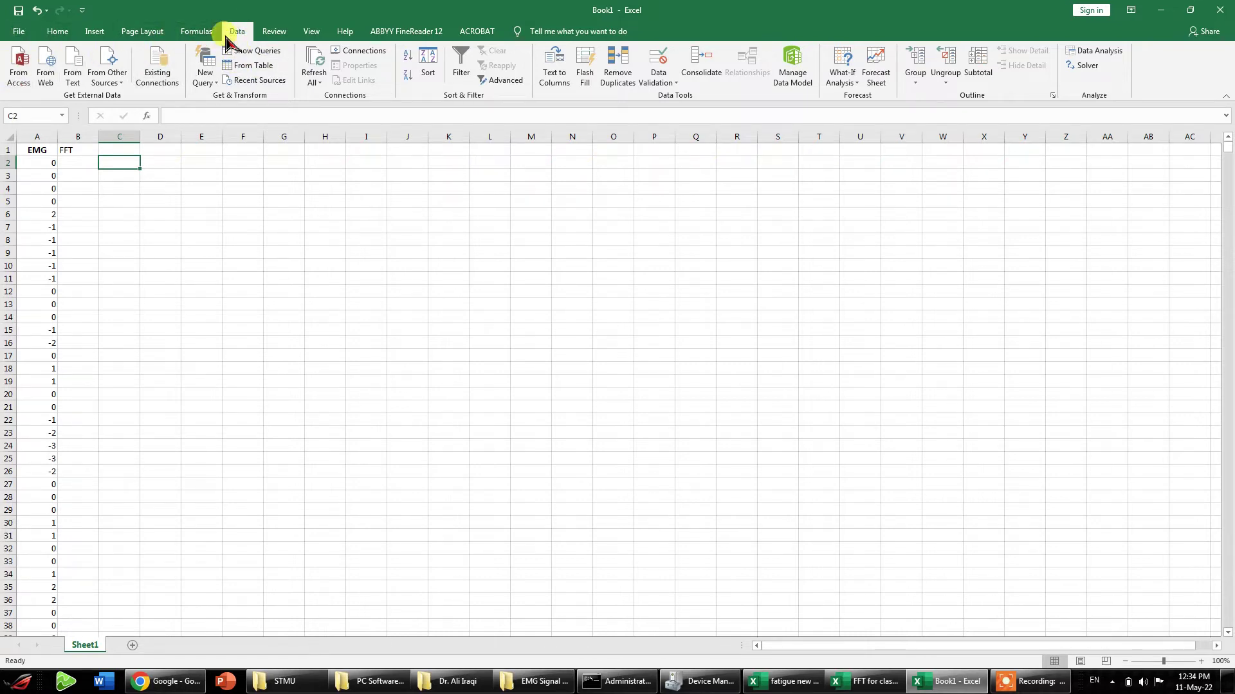
pyautogui.click(79, 167)
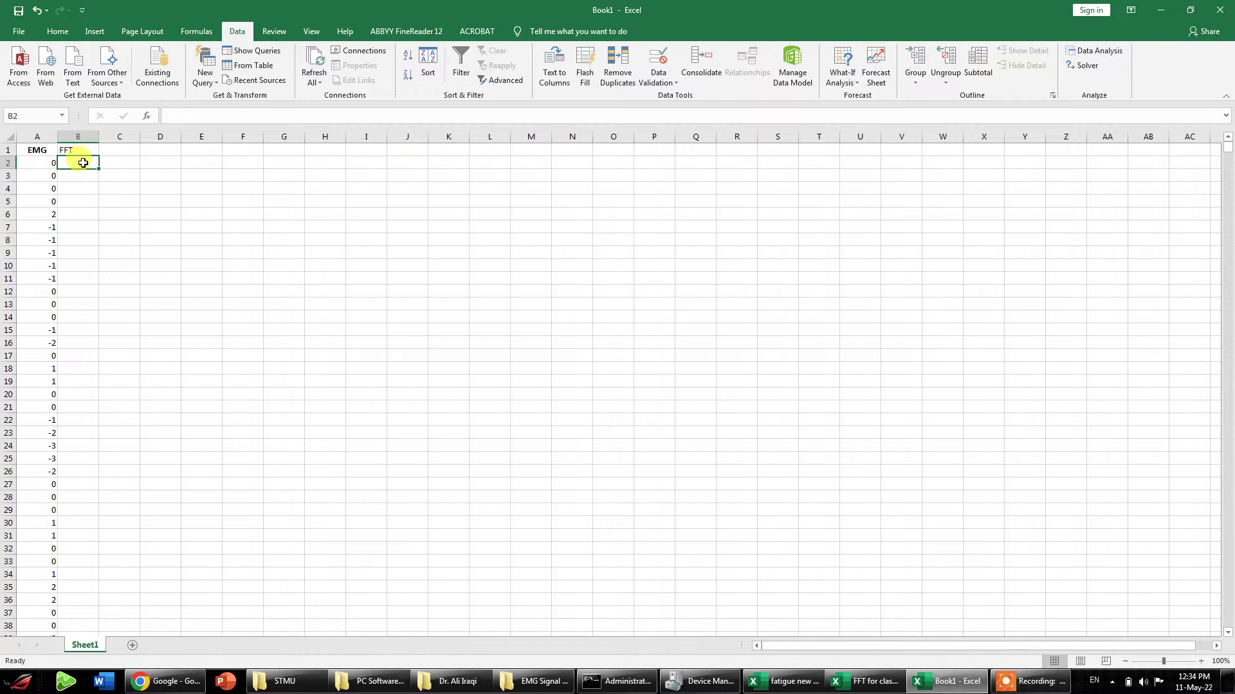
# Enter 2, 4, 8, 16, 32 and 64 in cells D2 through D7.
pyautogui.click(160, 163)
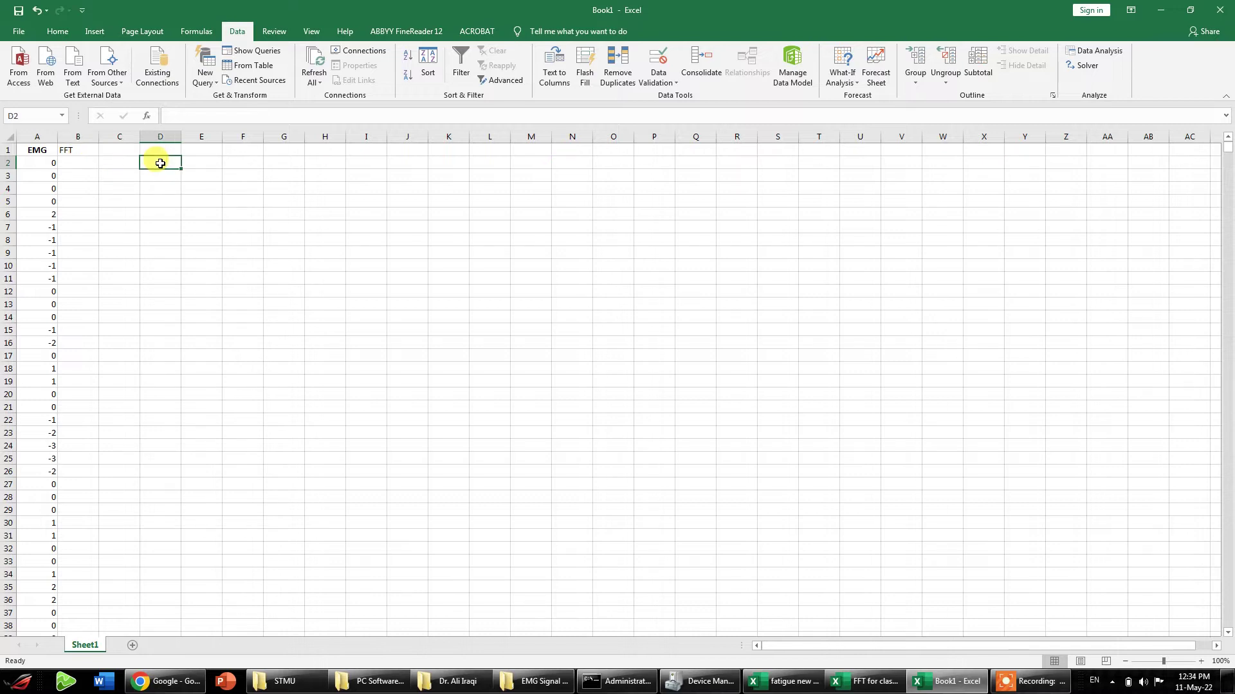
pyautogui.write('2')
pyautogui.click(159, 178)
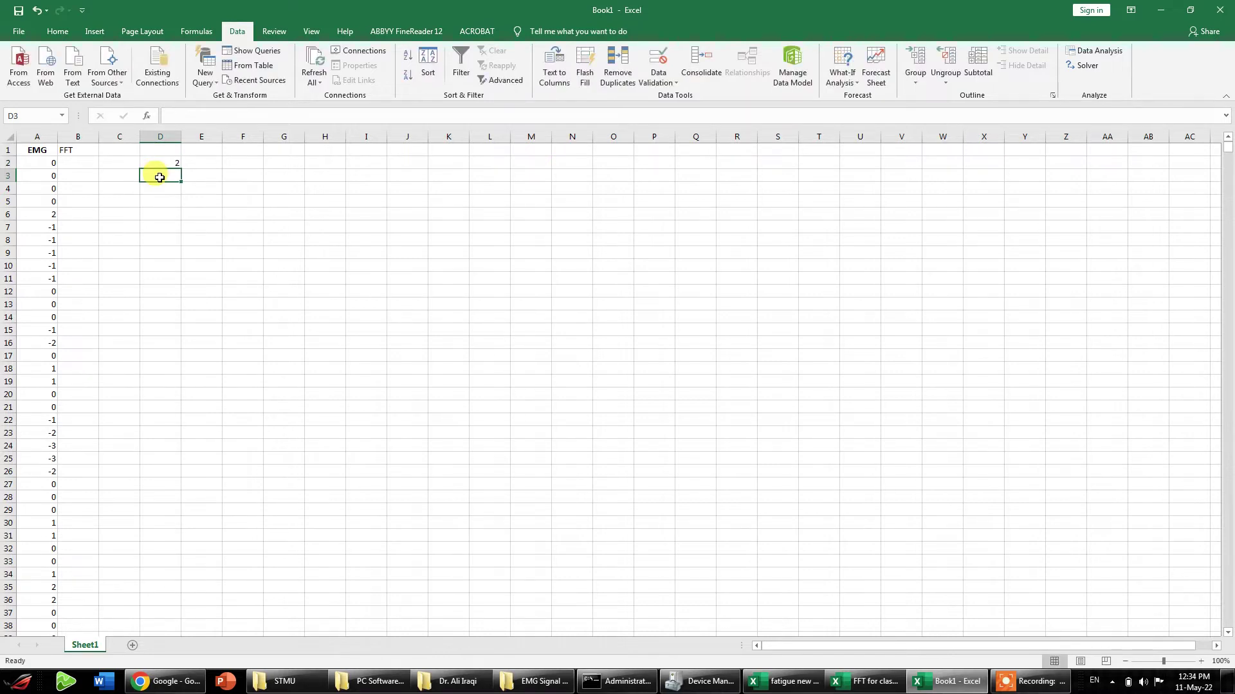
pyautogui.write('4')
pyautogui.click(162, 187)
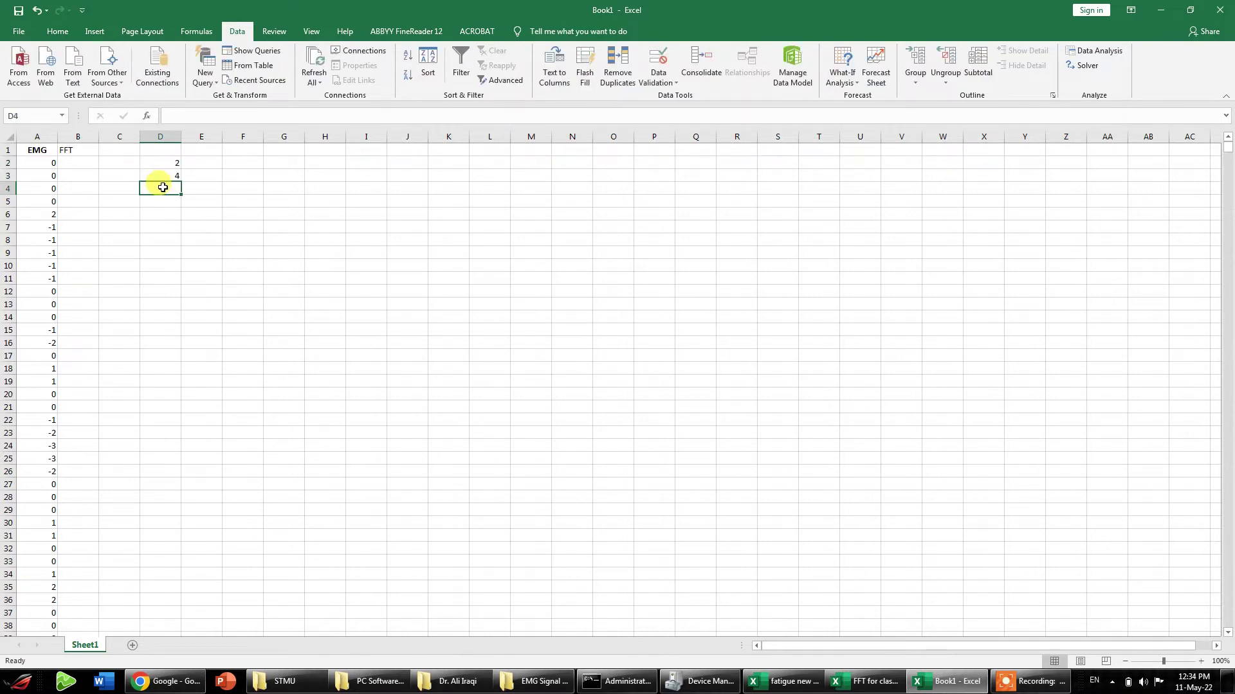
pyautogui.write('8')
pyautogui.click(172, 203)
pyautogui.write('1')
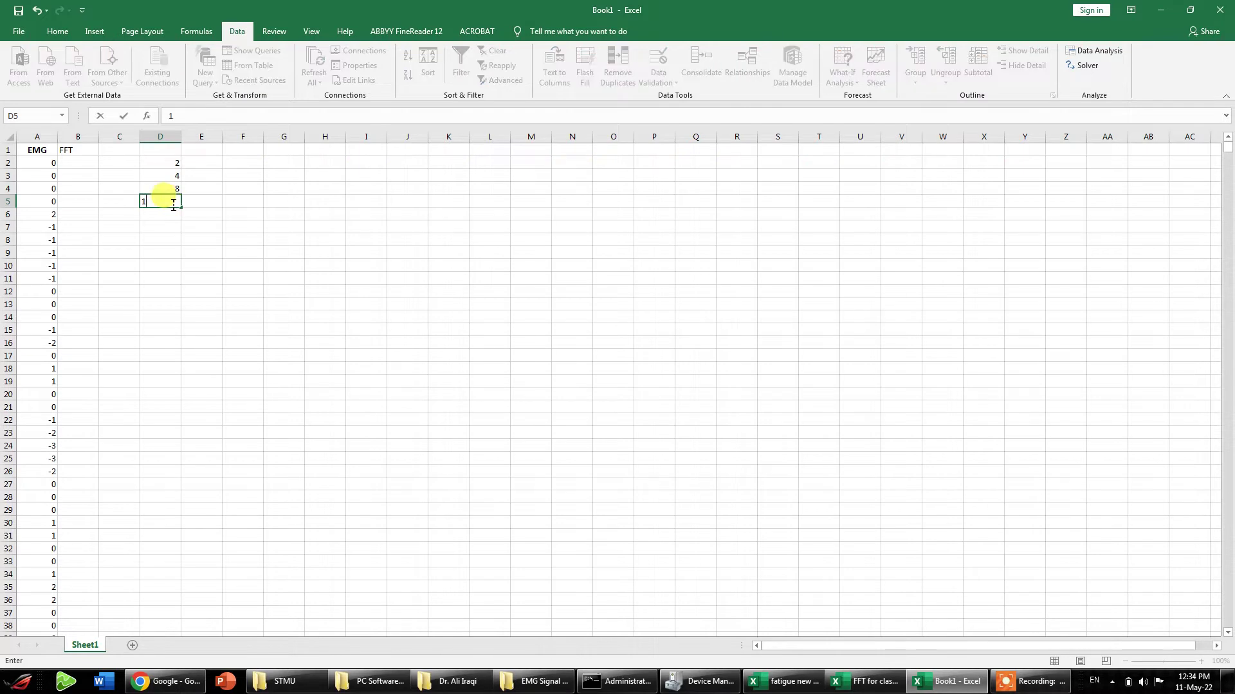
pyautogui.write('6')
pyautogui.click(171, 216)
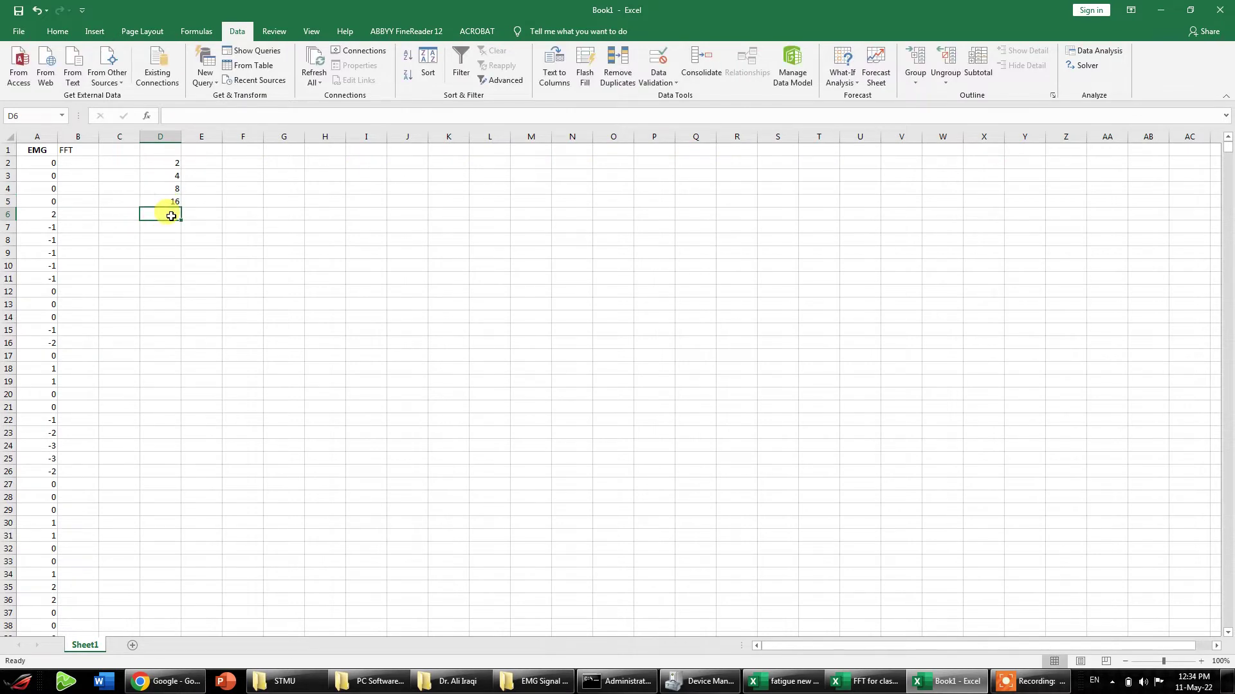
pyautogui.write('32')
pyautogui.click(171, 227)
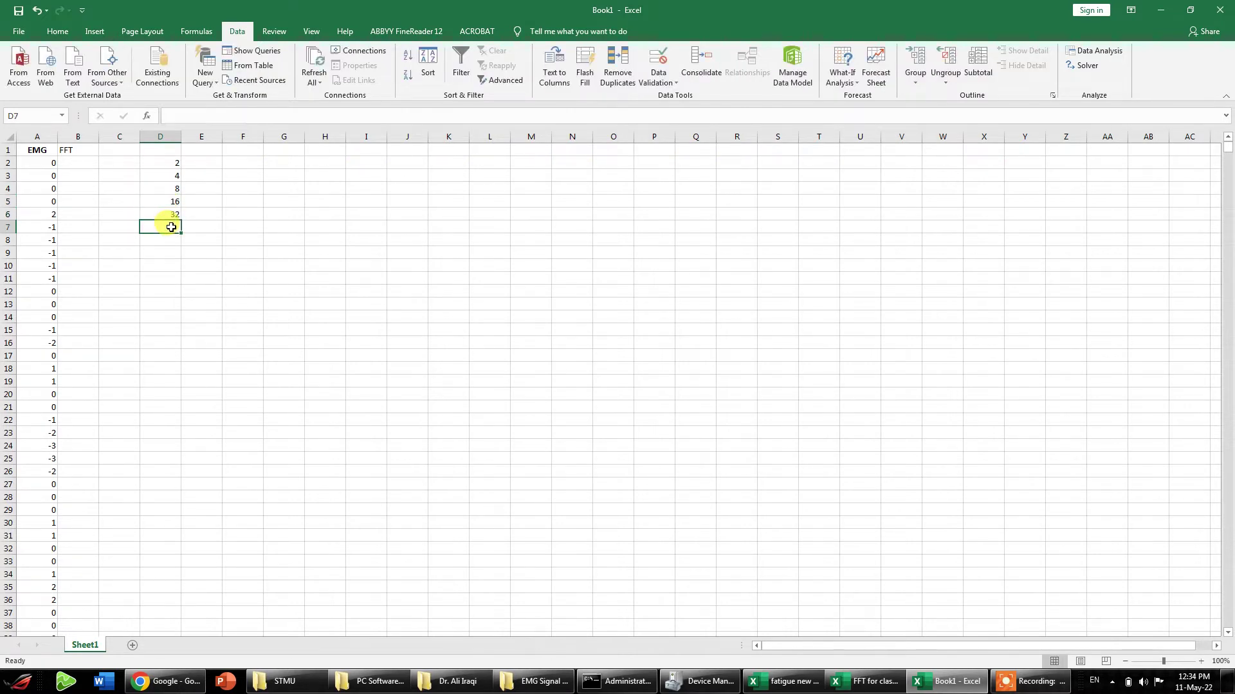
pyautogui.write('64')
pyautogui.click(170, 240)
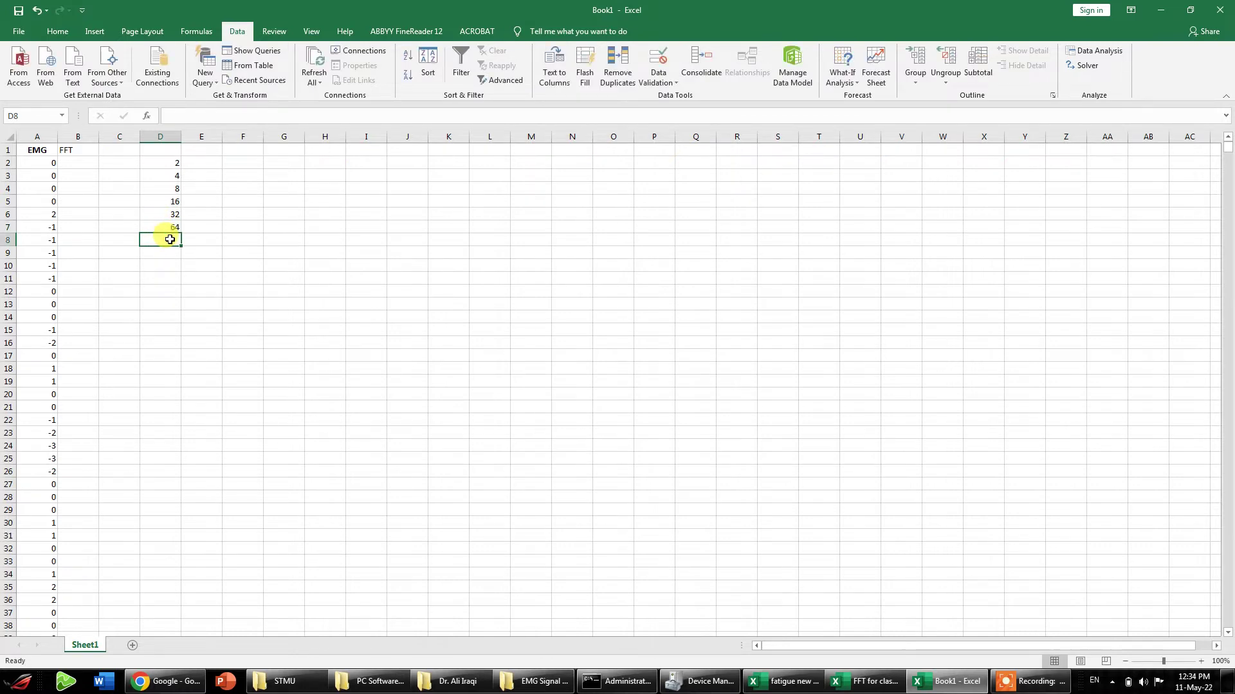
# Enter 128, 256, 512, 1024, 2048 and 4096 in cells D8 through D13.
pyautogui.write('128')
pyautogui.click(171, 252)
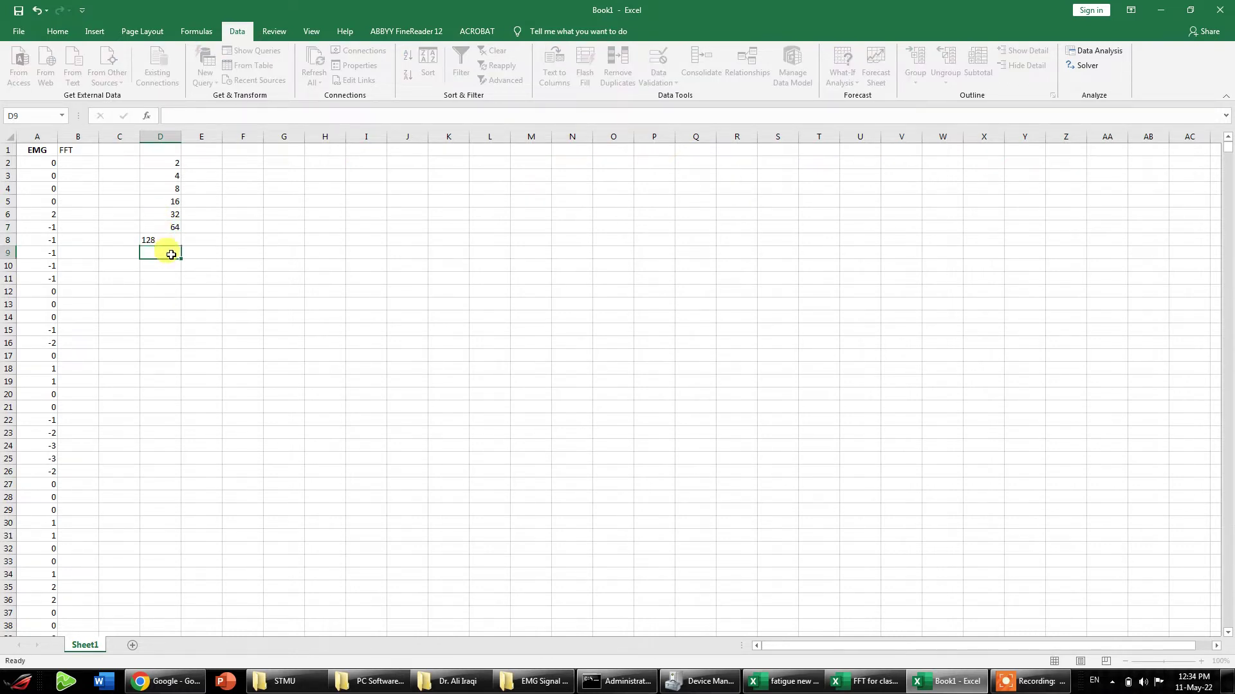
pyautogui.write('256')
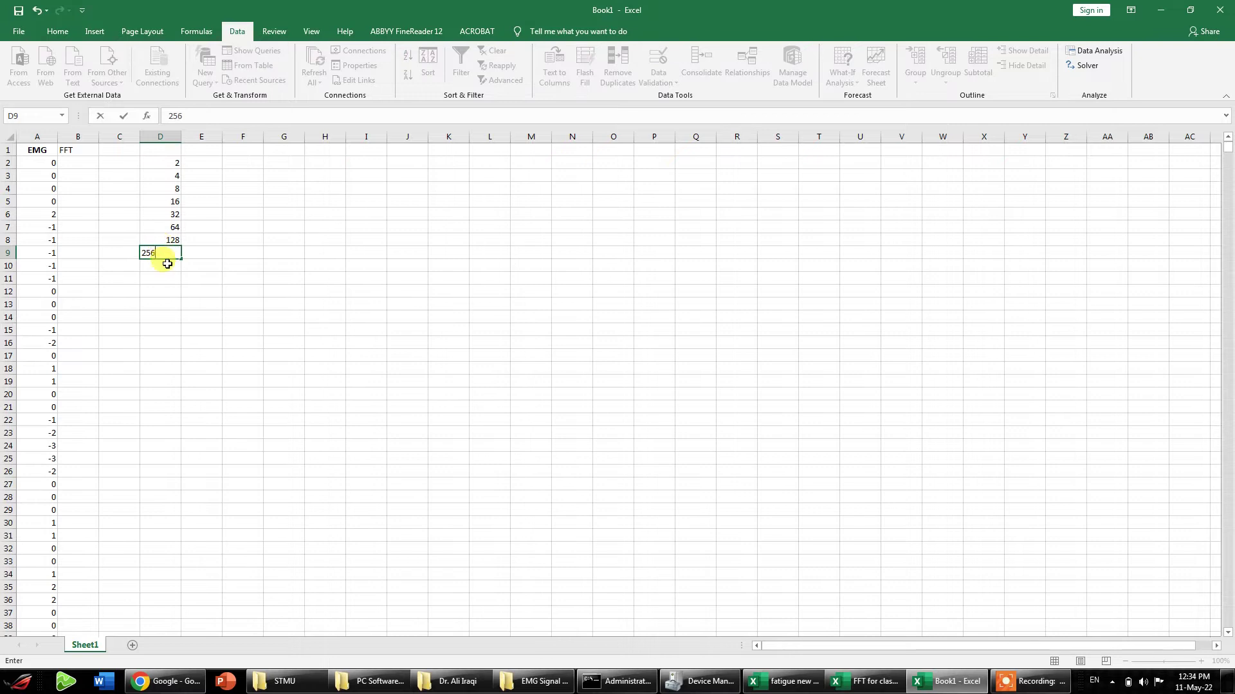
pyautogui.click(167, 264)
pyautogui.write('512')
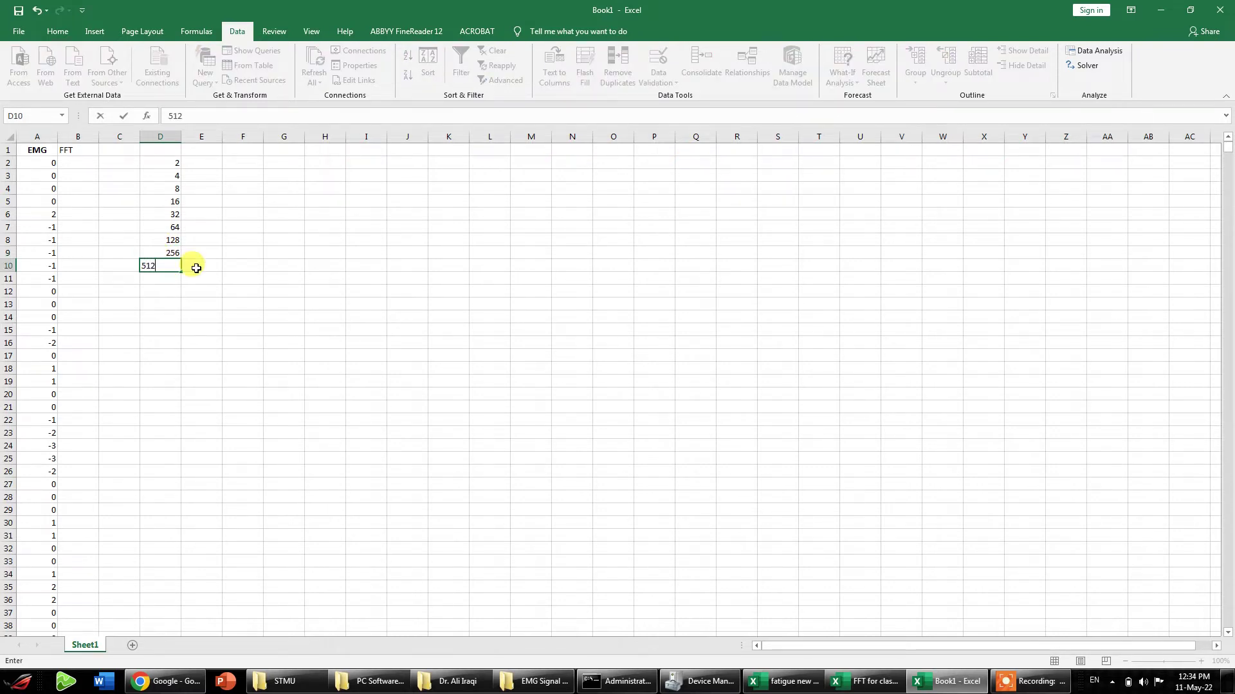
pyautogui.click(162, 281)
pyautogui.write('1')
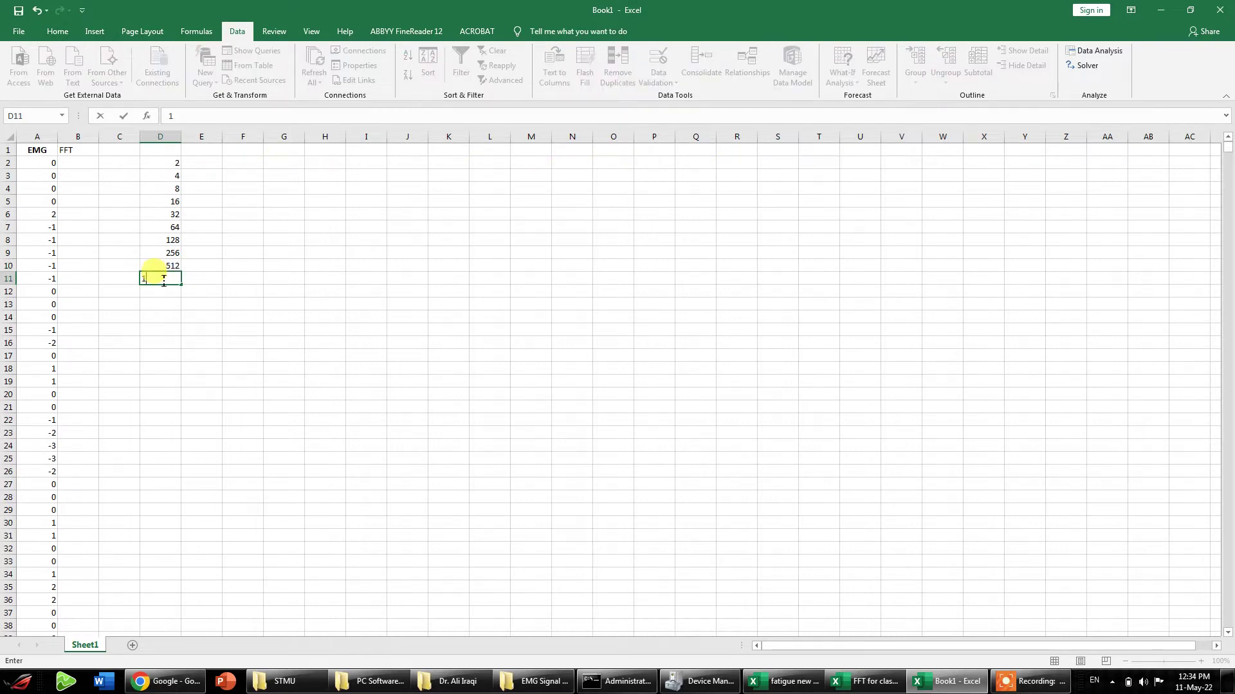
pyautogui.write('024')
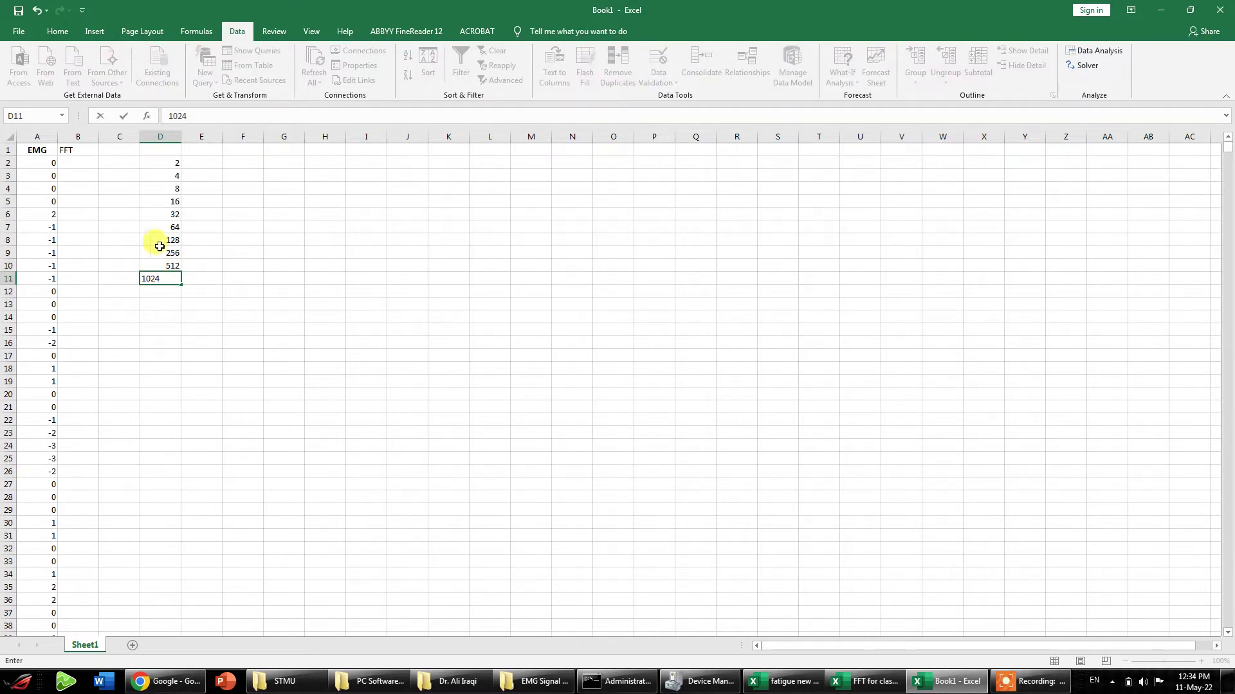
pyautogui.click(169, 291)
pyautogui.write('2048')
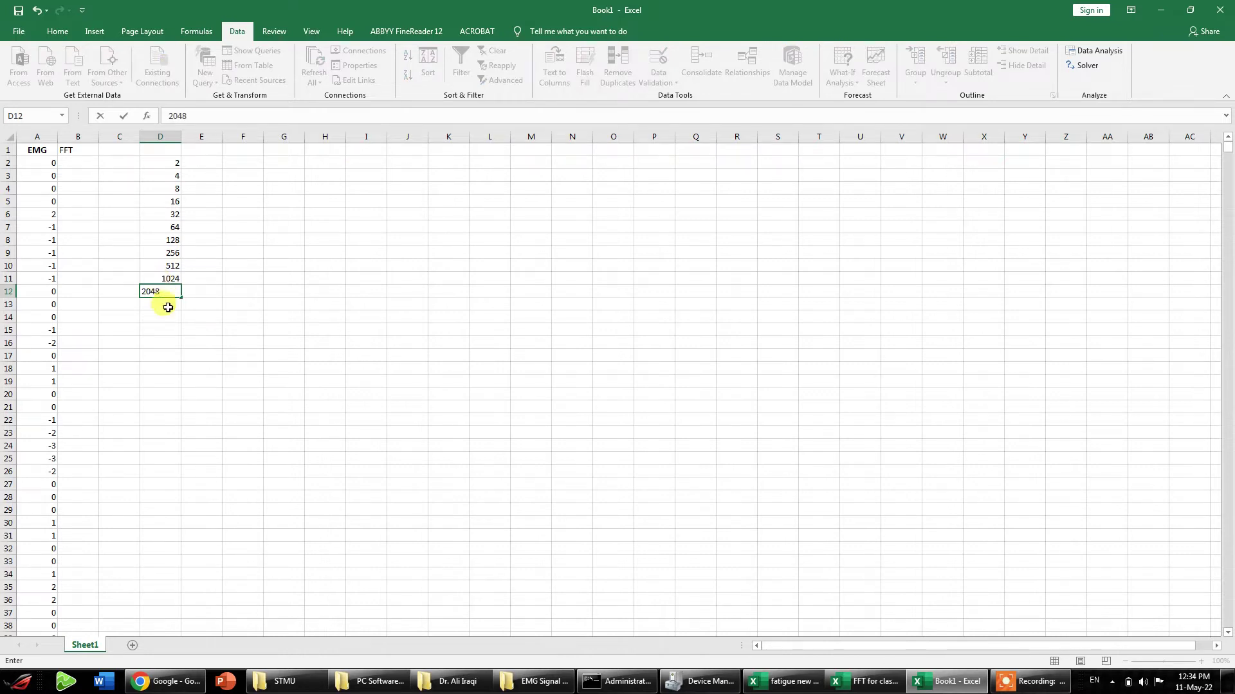
pyautogui.click(169, 305)
pyautogui.write('4')
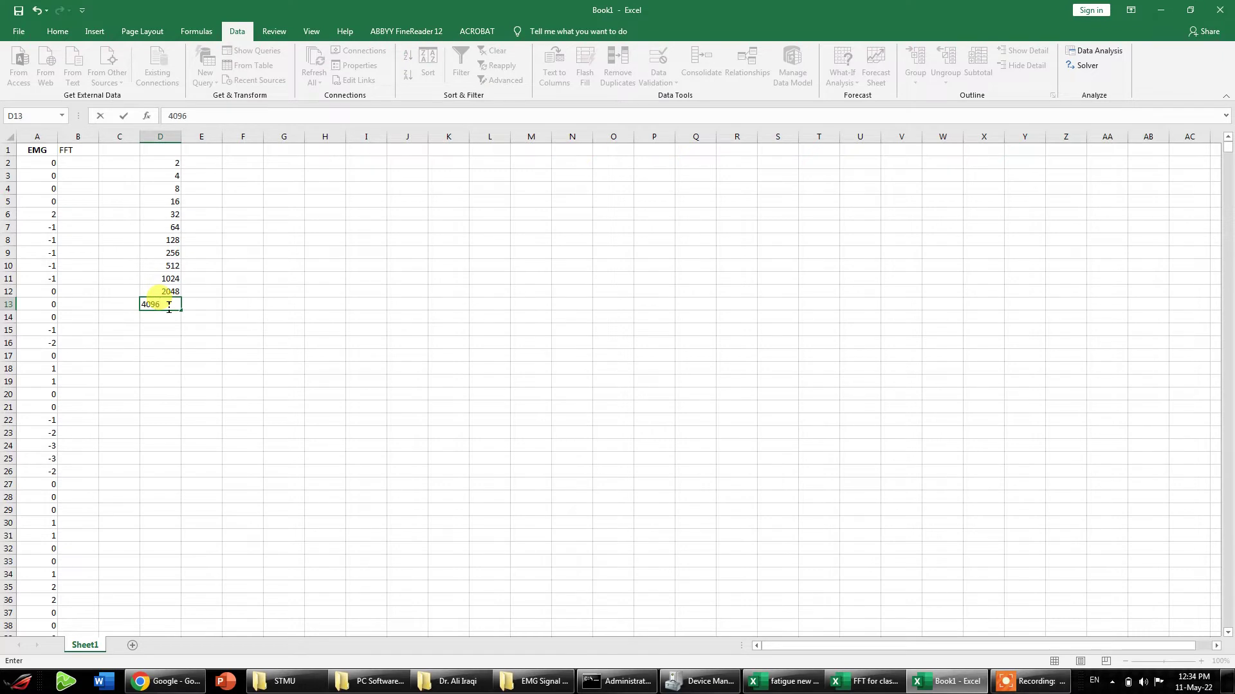
pyautogui.write('096')
pyautogui.click(170, 313)
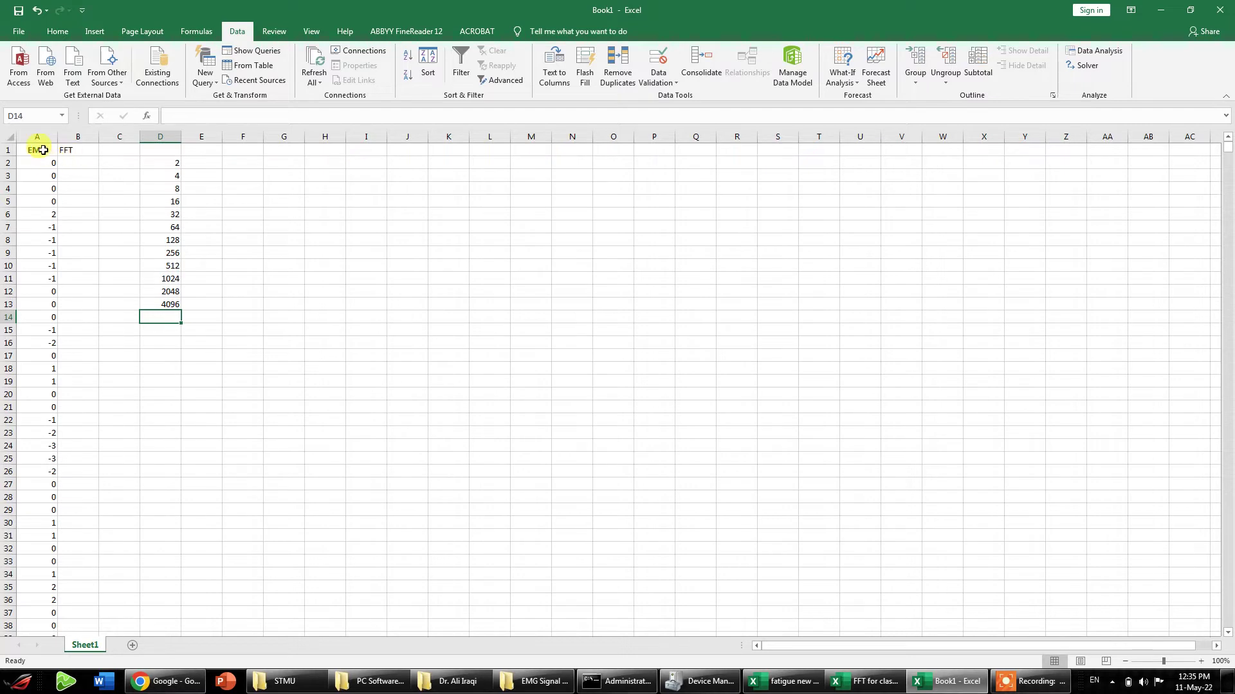
# Insert a 2-D line chart of EMG column A and move it right of the data.
pyautogui.click(36, 136)
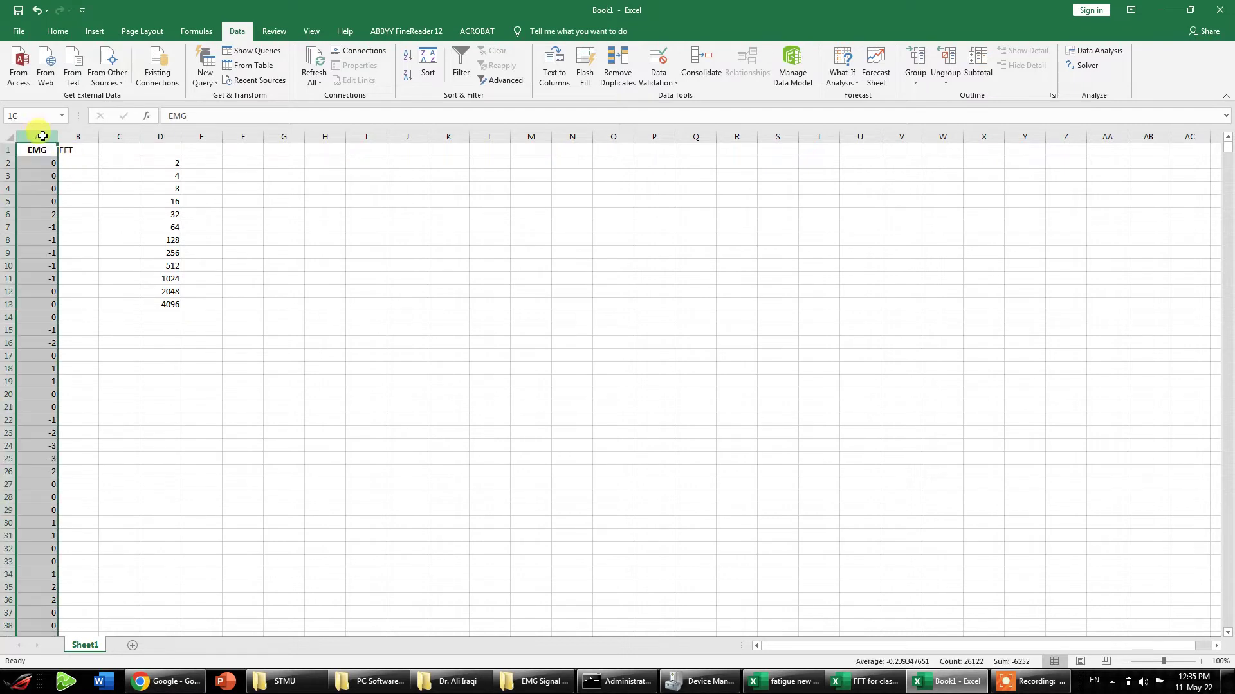
pyautogui.click(93, 31)
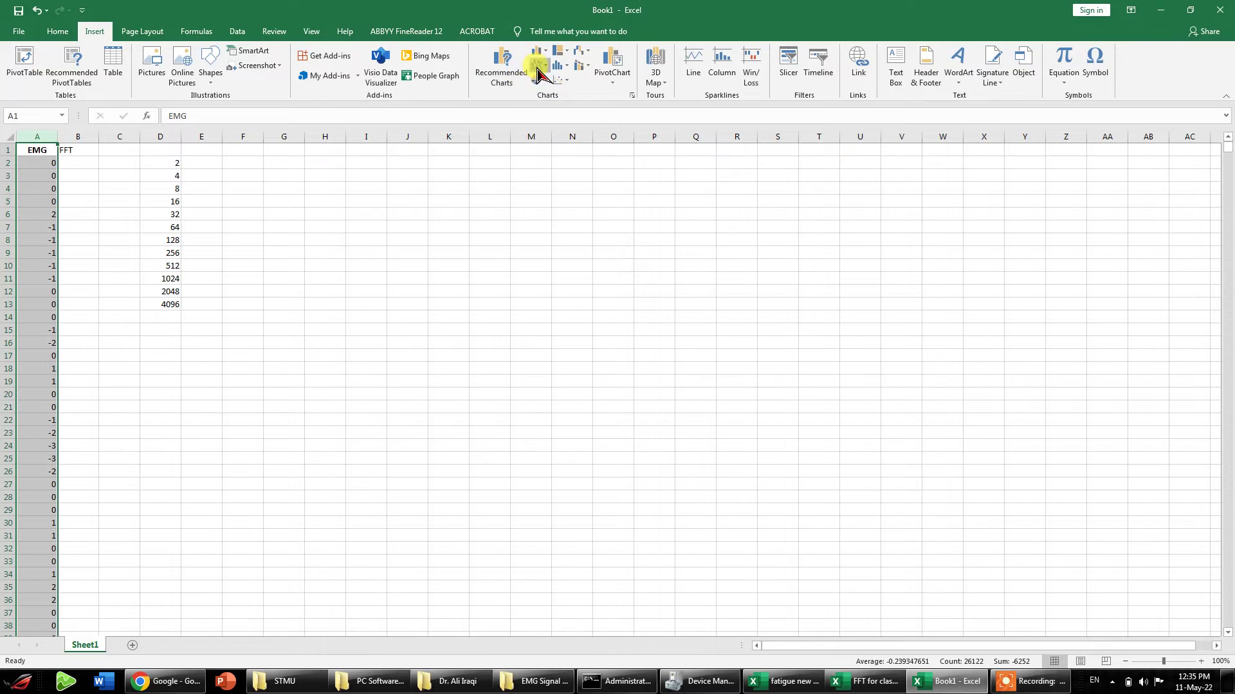
pyautogui.click(537, 65)
pyautogui.click(548, 103)
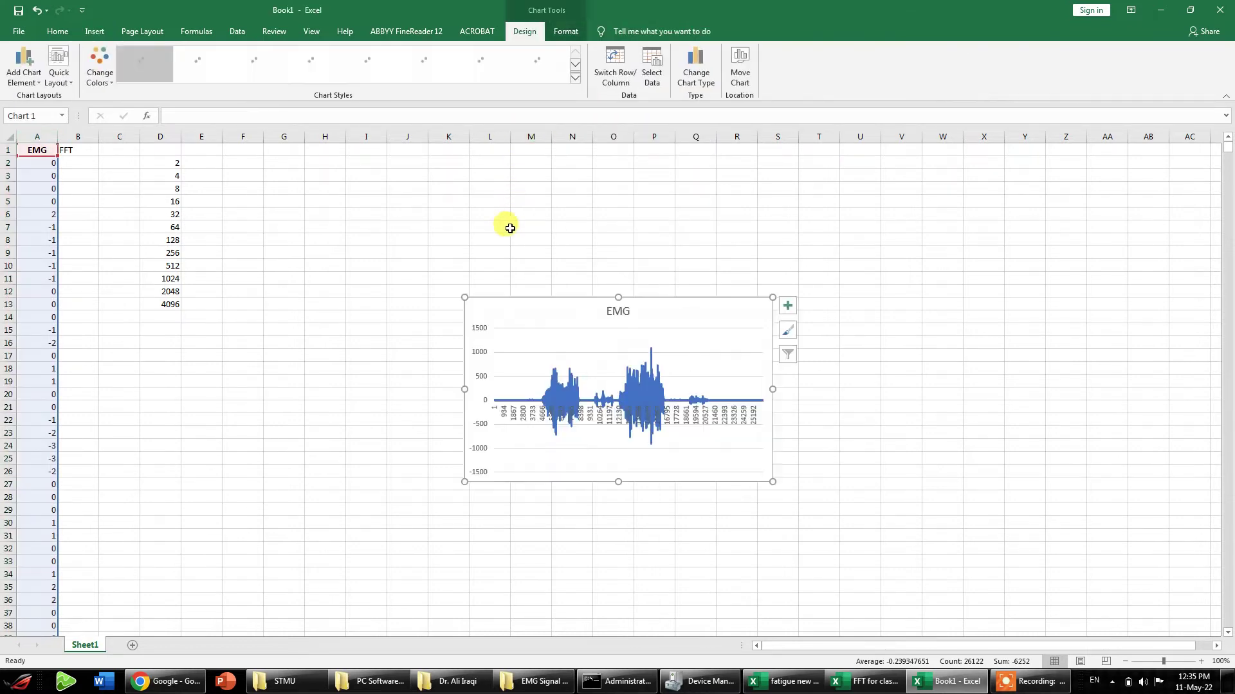
pyautogui.moveTo(551, 317); pyautogui.dragTo(647, 254)
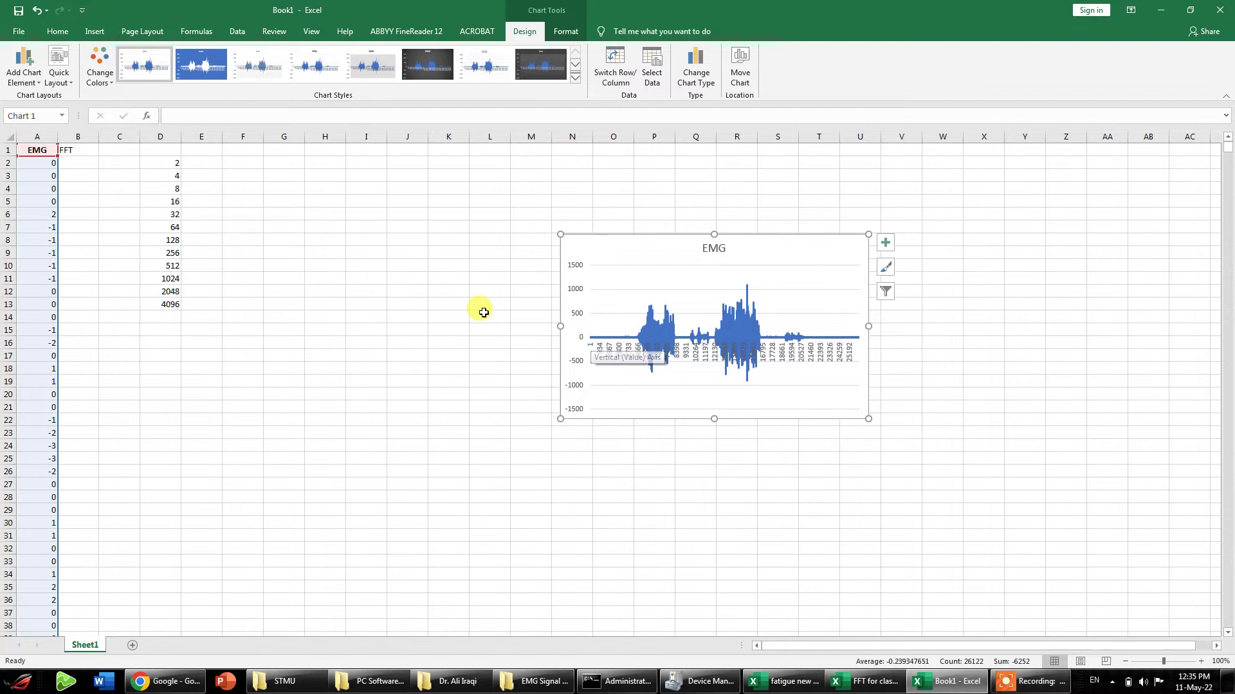
pyautogui.click(85, 164)
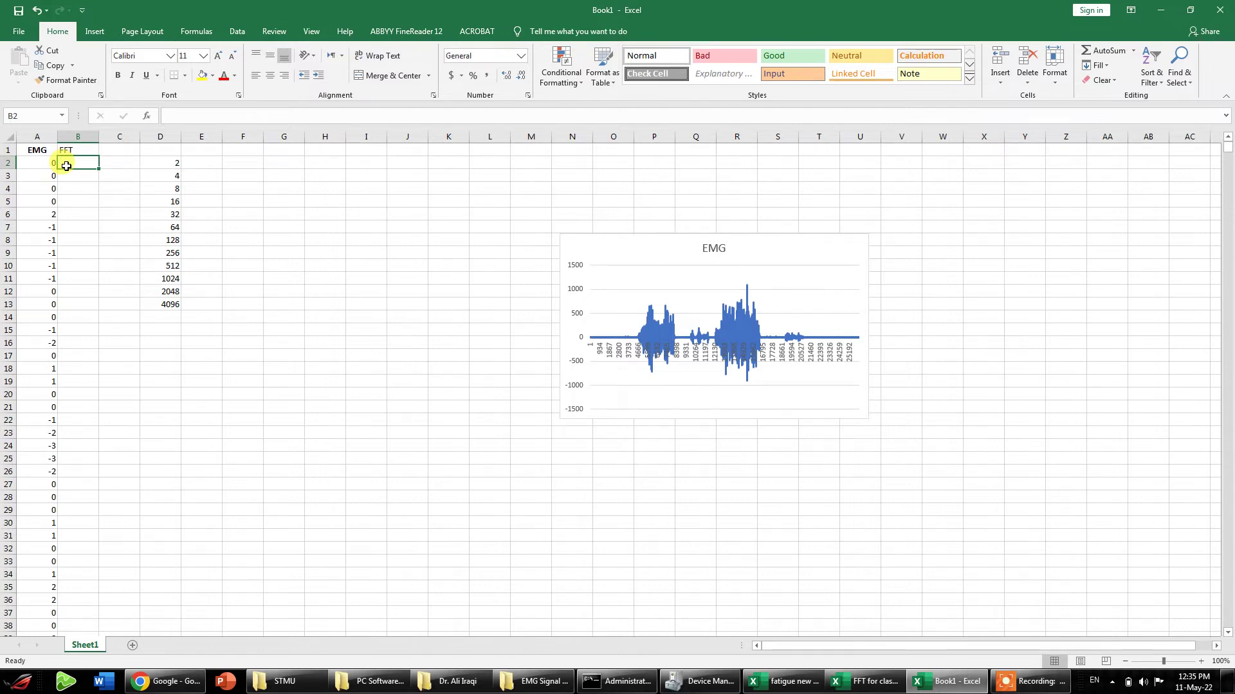
# Open the Data Analysis tool list from the Data tab and move it off the chart.
pyautogui.click(238, 34)
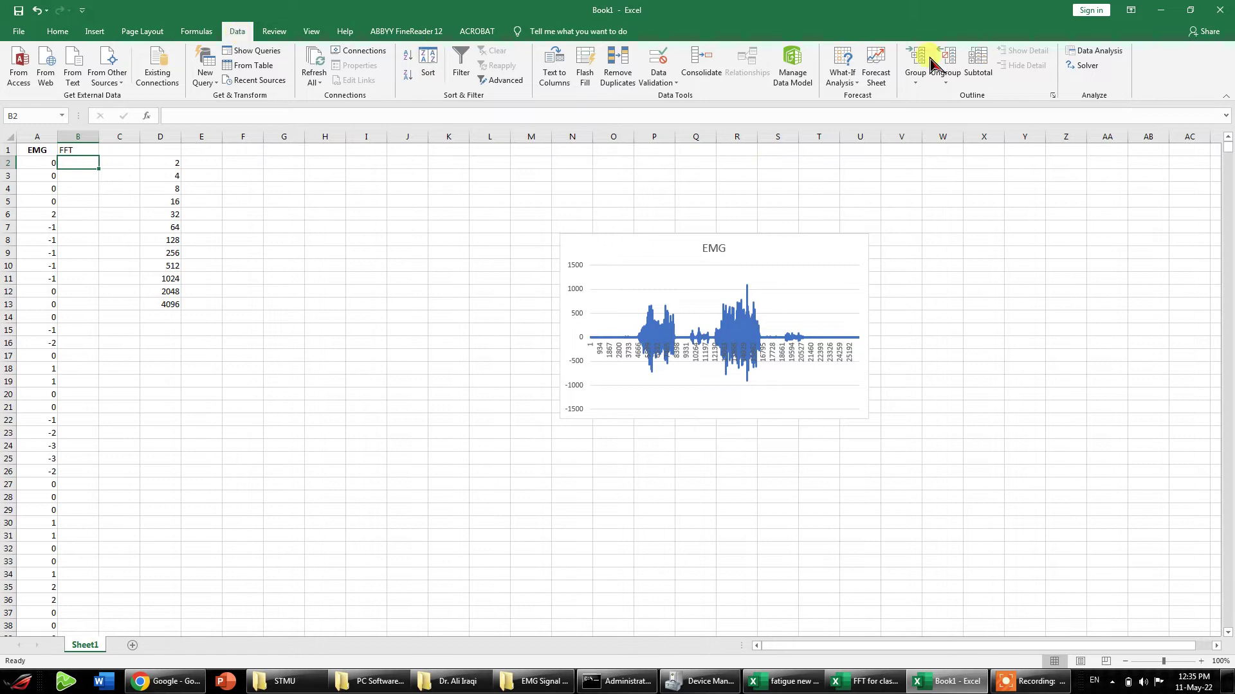
pyautogui.click(1117, 51)
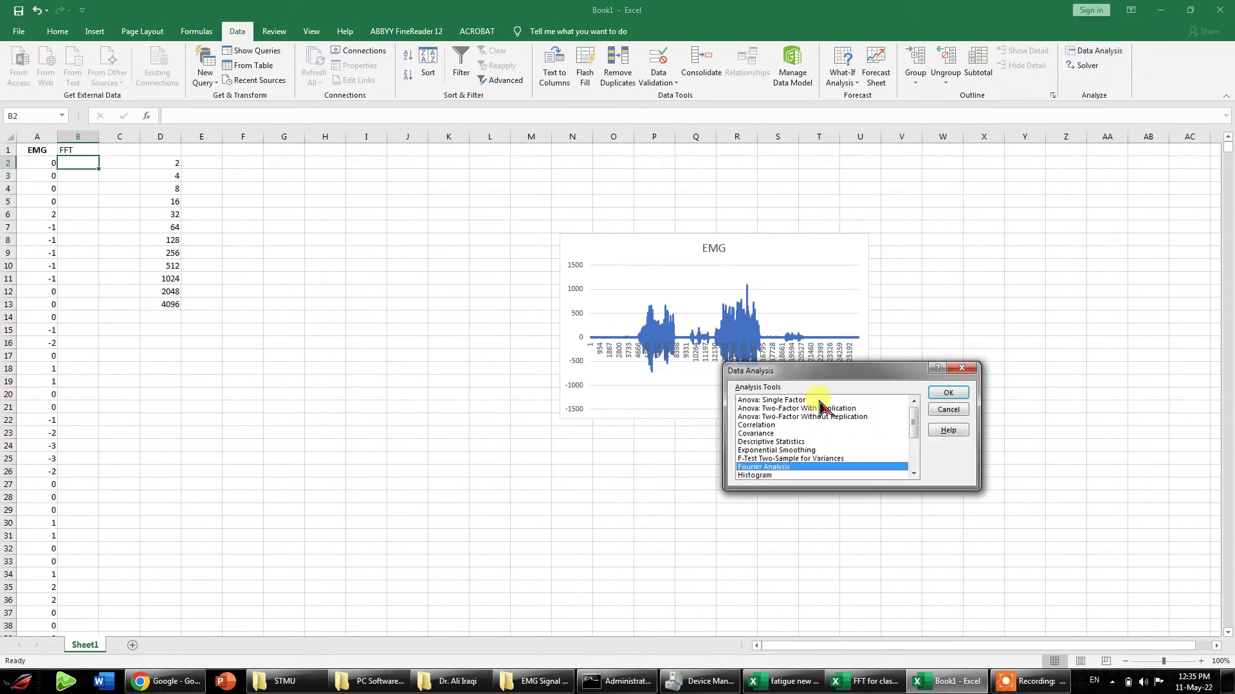
pyautogui.moveTo(835, 371); pyautogui.dragTo(472, 186)
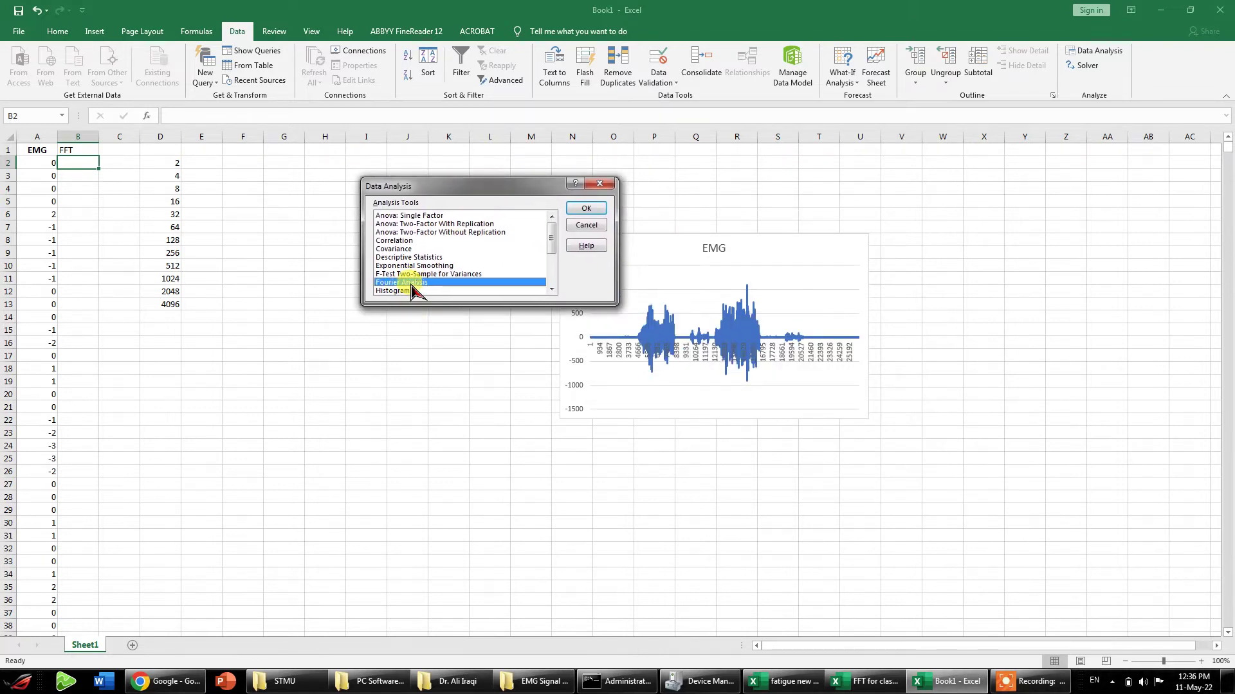
# Open Fourier Analysis, move its settings window aside, then cancel back to the tool list.
pyautogui.click(585, 208)
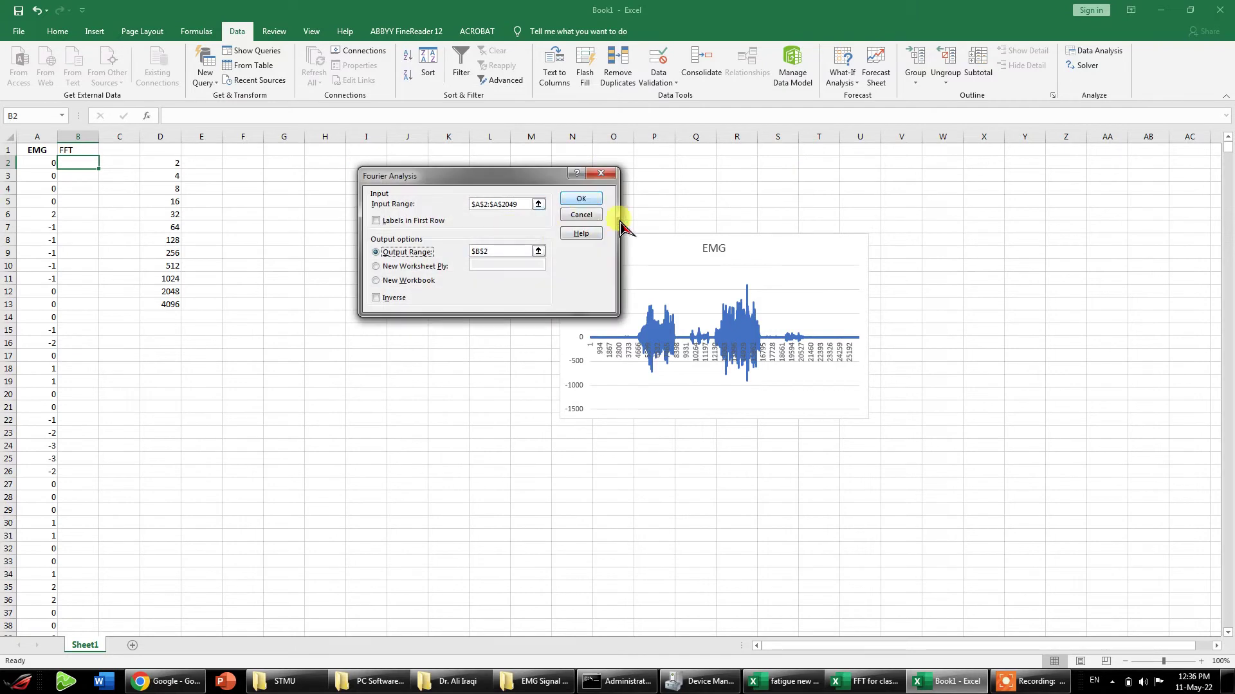
pyautogui.moveTo(522, 187); pyautogui.dragTo(590, 236)
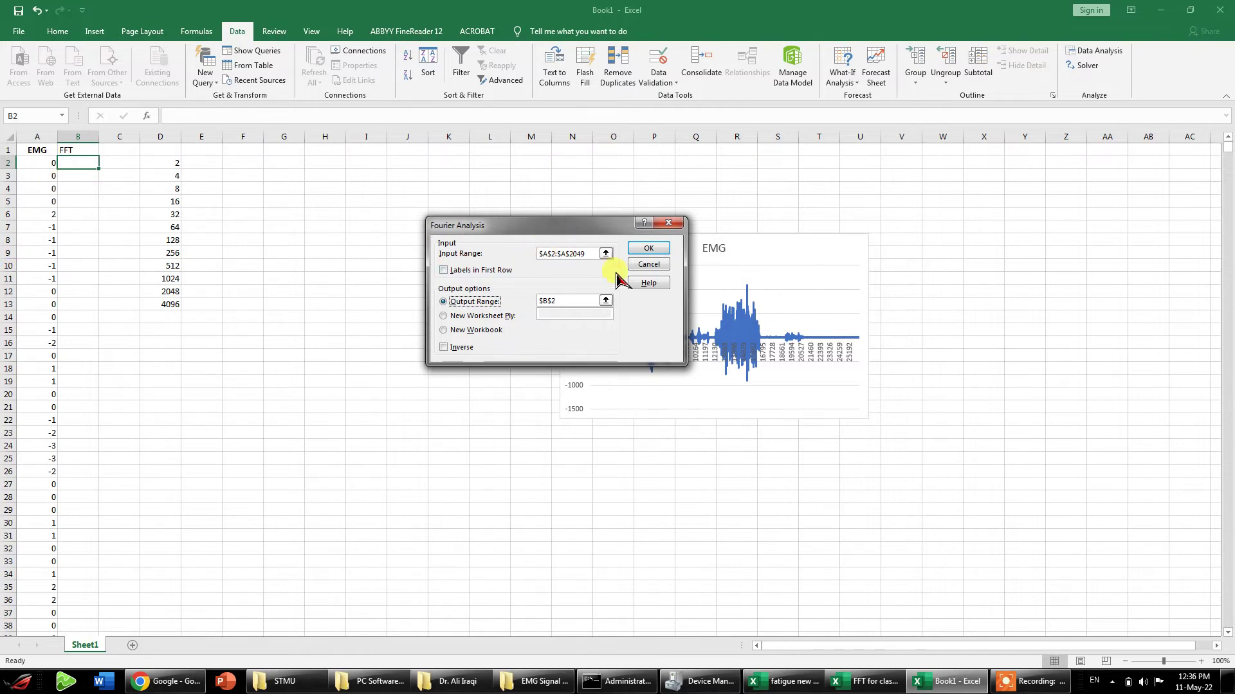
pyautogui.click(649, 266)
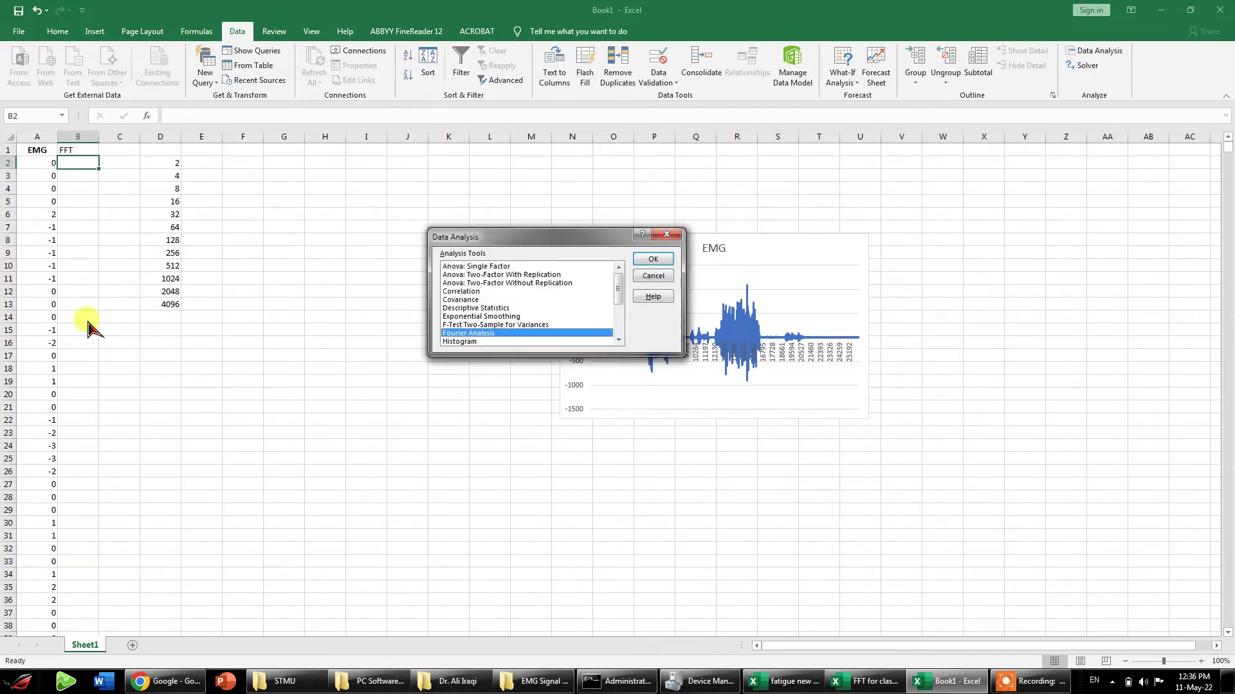
pyautogui.click(653, 278)
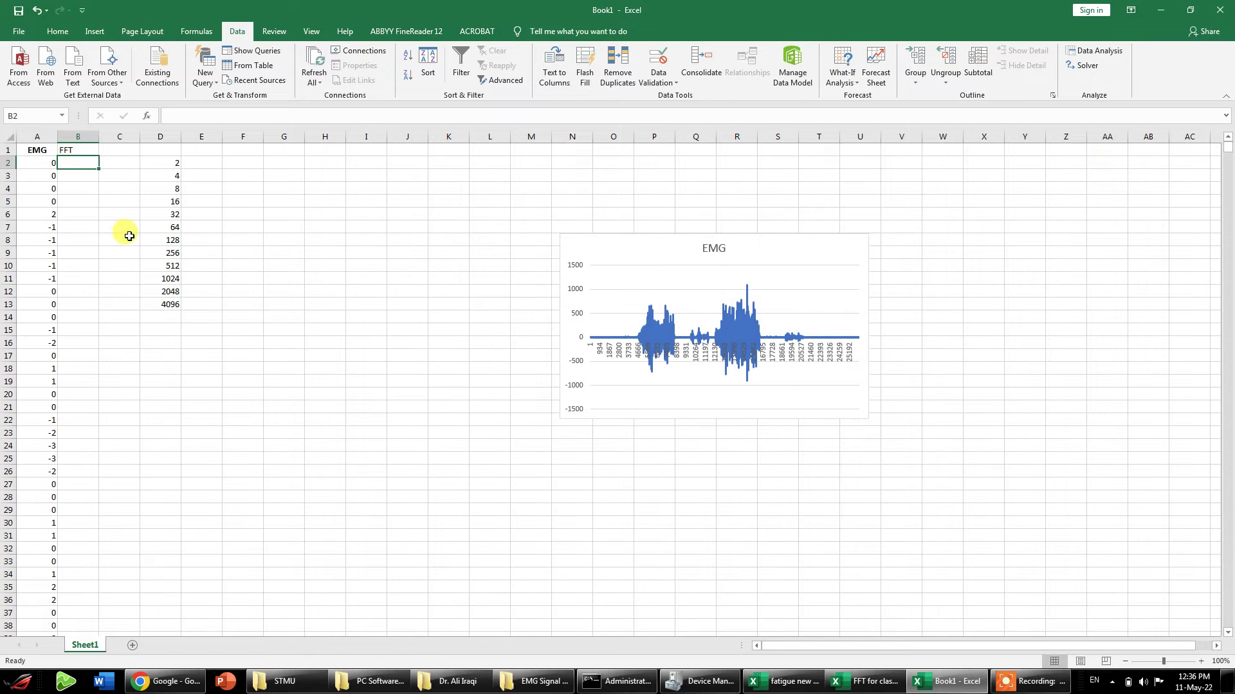
pyautogui.click(37, 166)
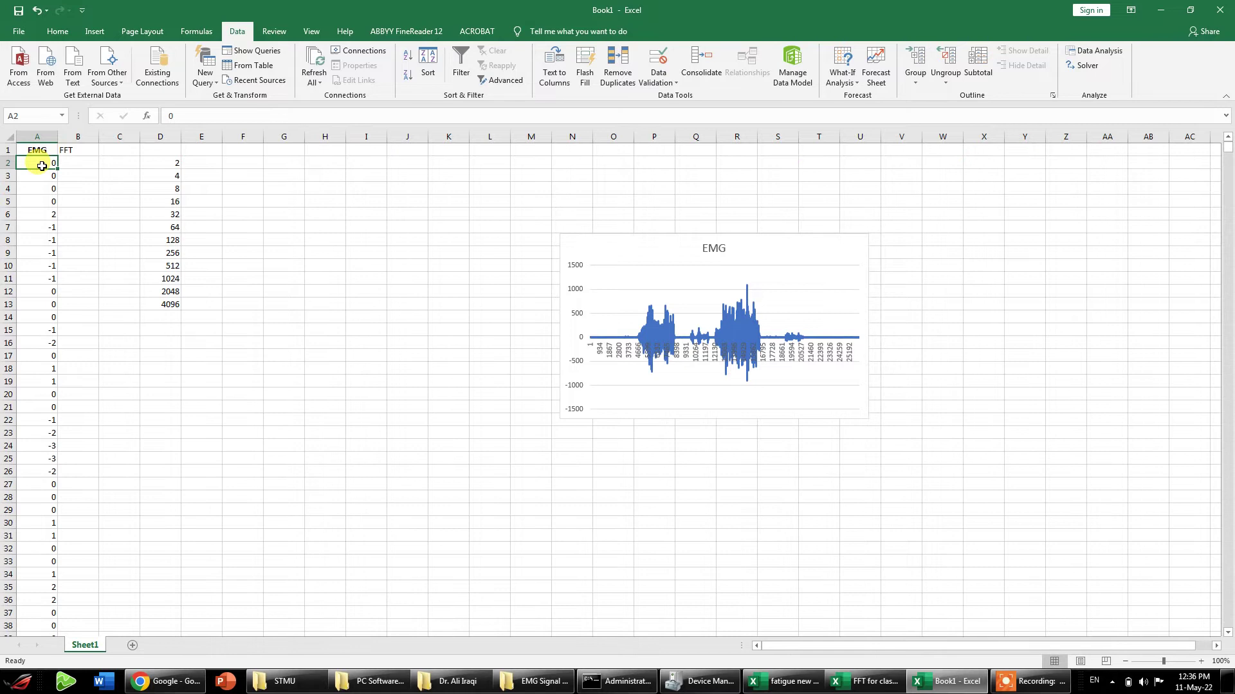
pyautogui.hotkey('ctrl', 'Down')
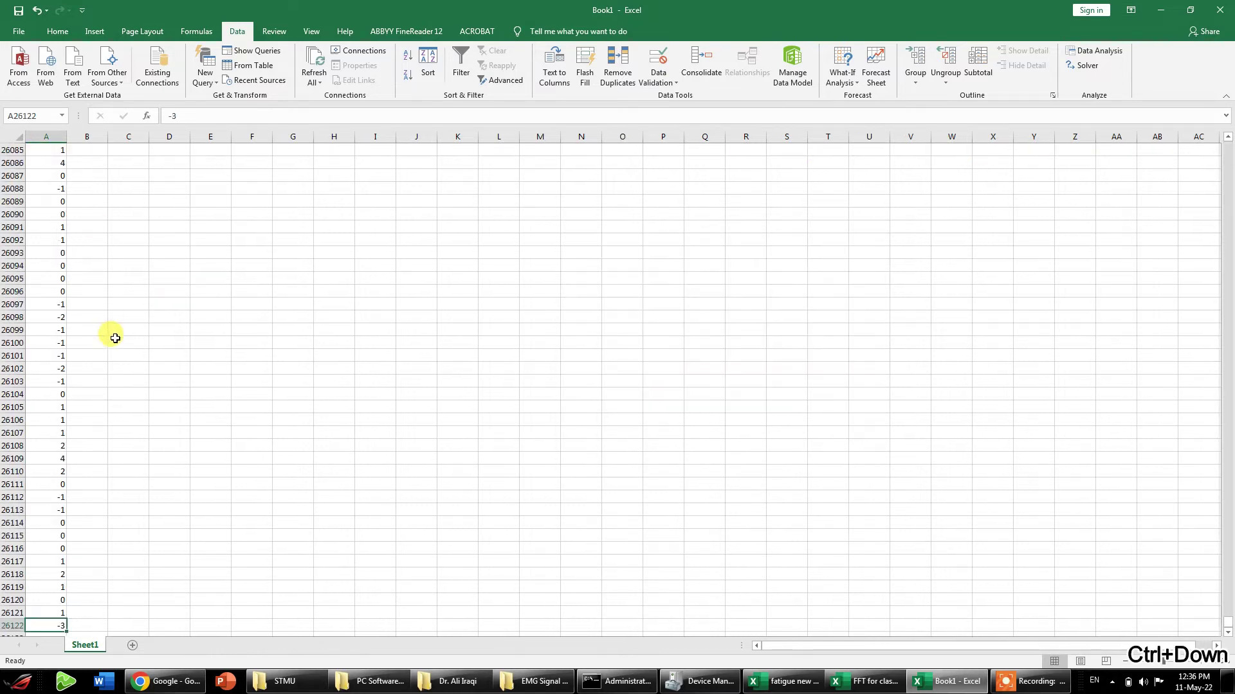
pyautogui.scroll(-3, 106, 354)
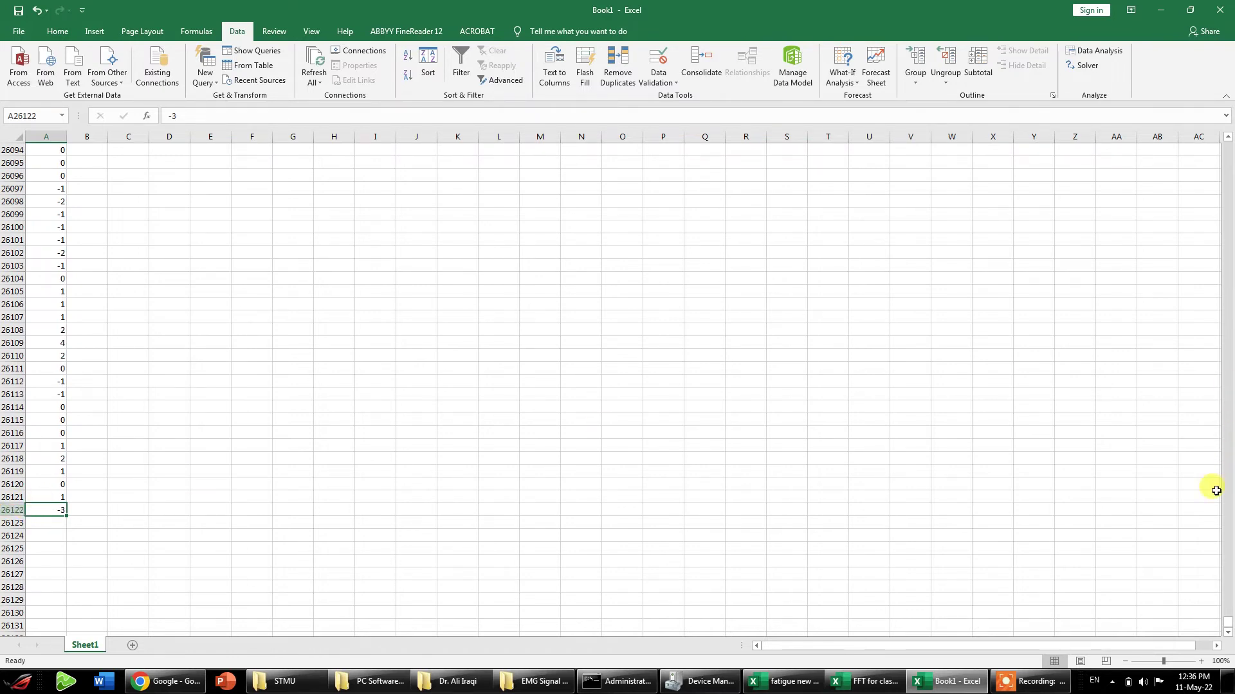
pyautogui.moveTo(1228, 627); pyautogui.dragTo(1227, 143)
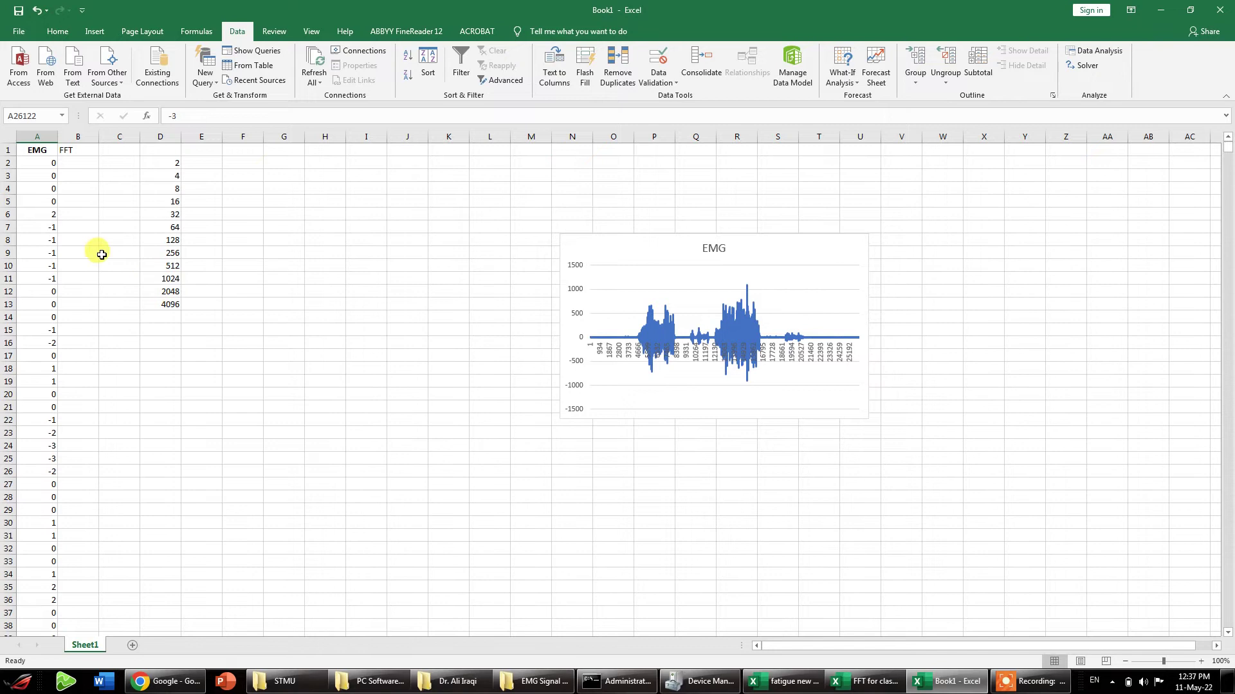
pyautogui.click(78, 163)
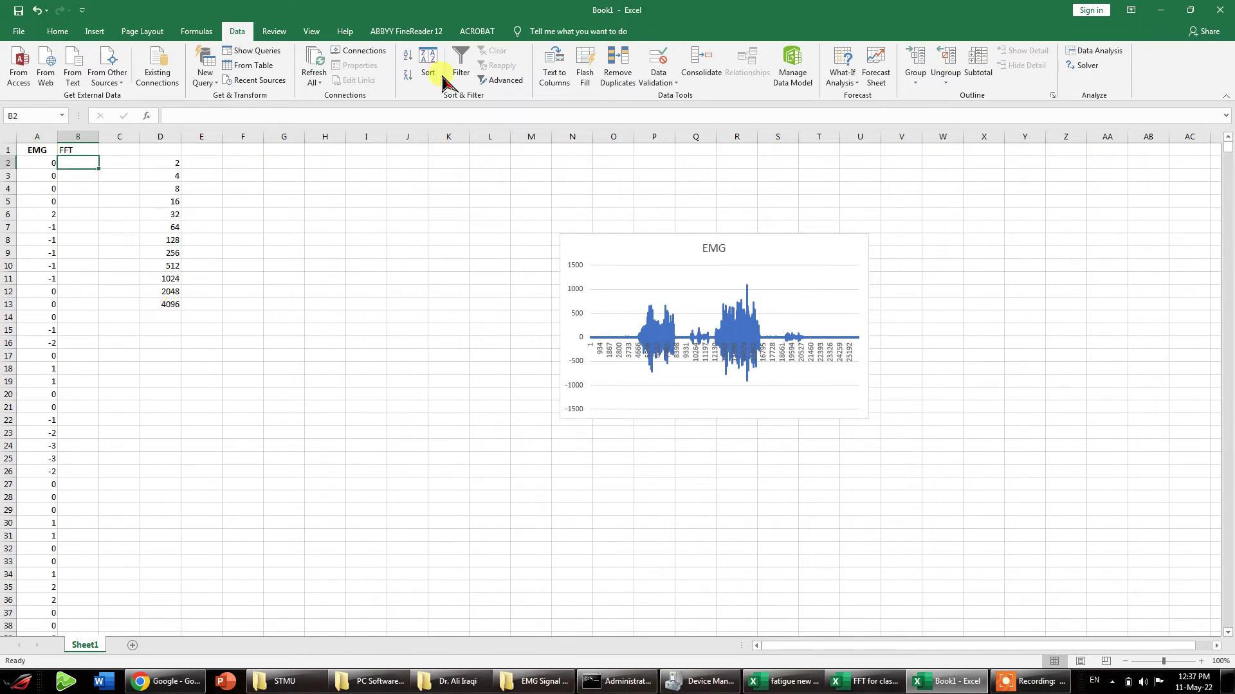
# Reopen Fourier Analysis and change the input range end row from 2049 to 4096.
pyautogui.click(1087, 52)
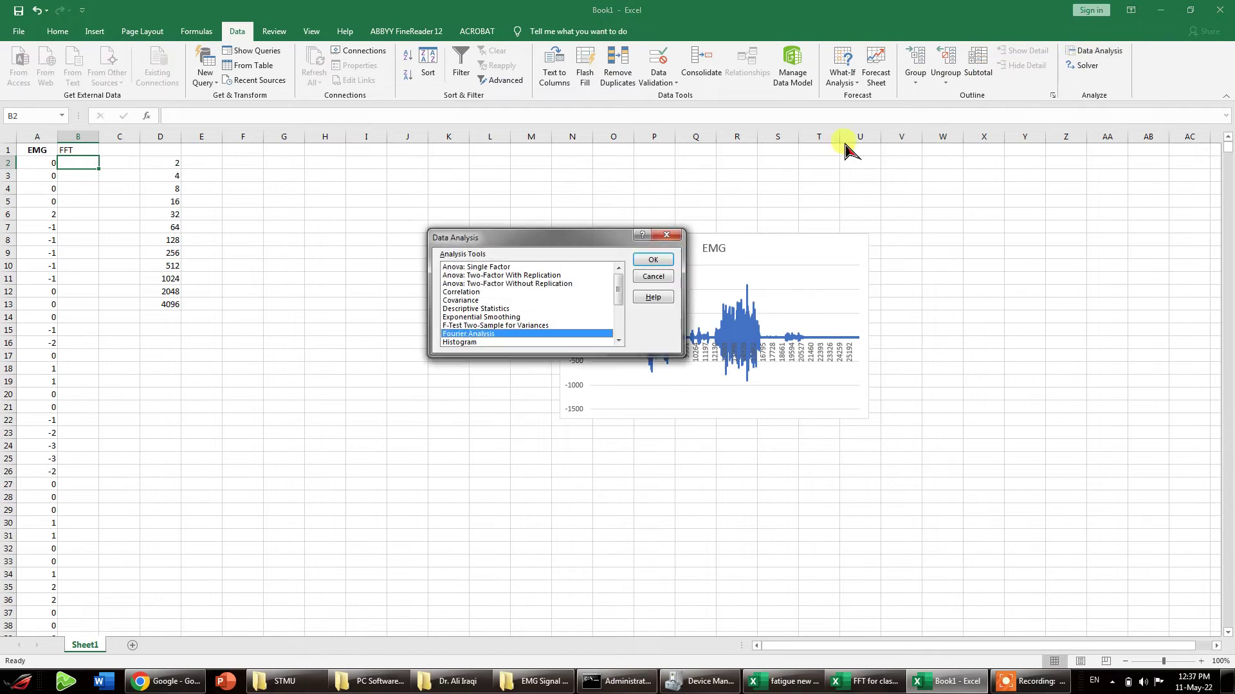
pyautogui.click(653, 260)
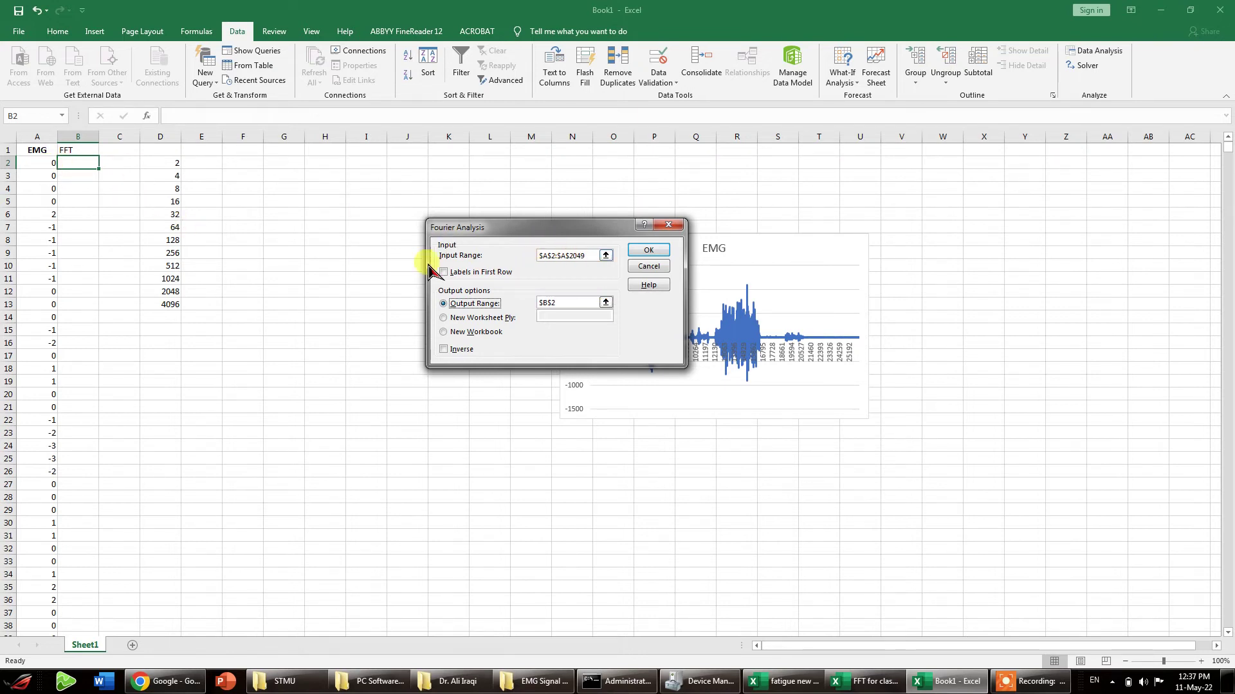
pyautogui.click(582, 255)
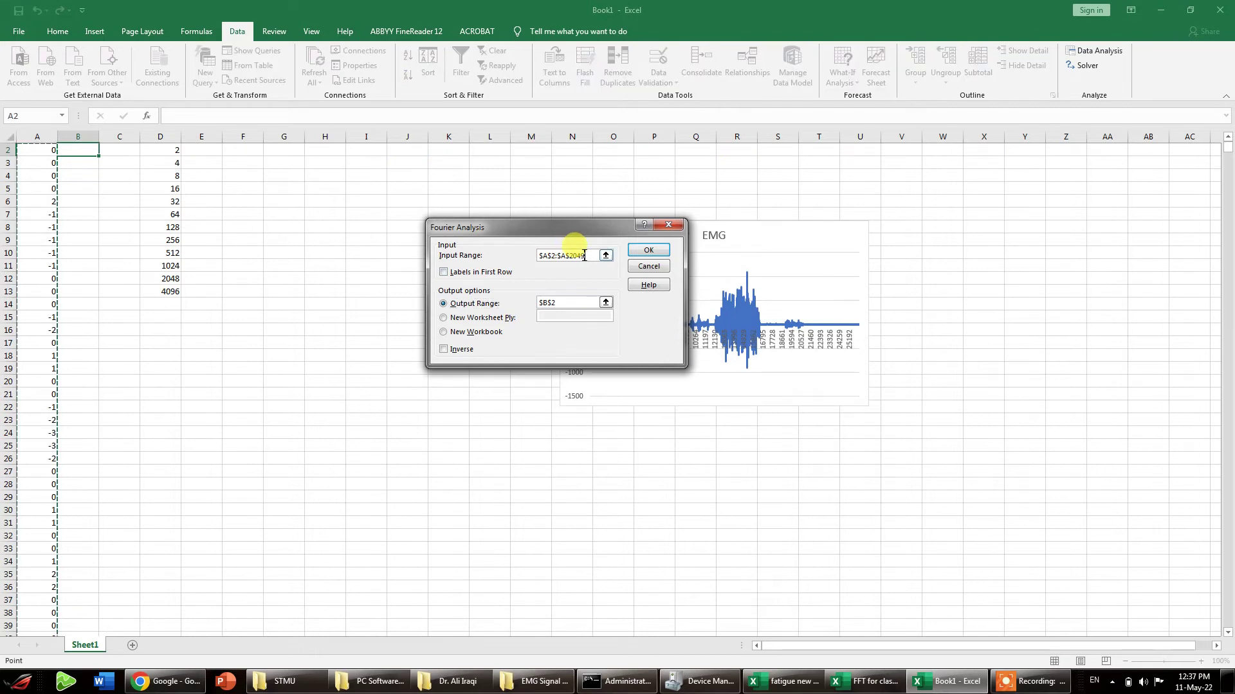
pyautogui.moveTo(573, 257); pyautogui.dragTo(570, 255)
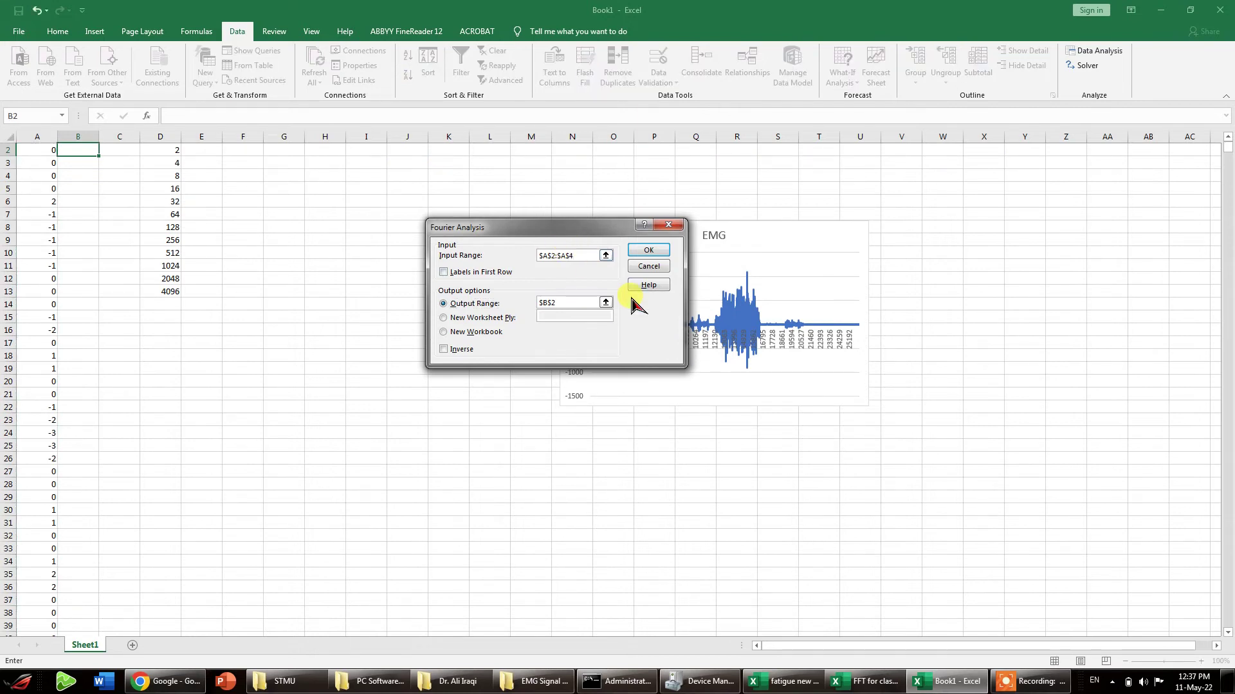
pyautogui.scroll(1, 278, 279)
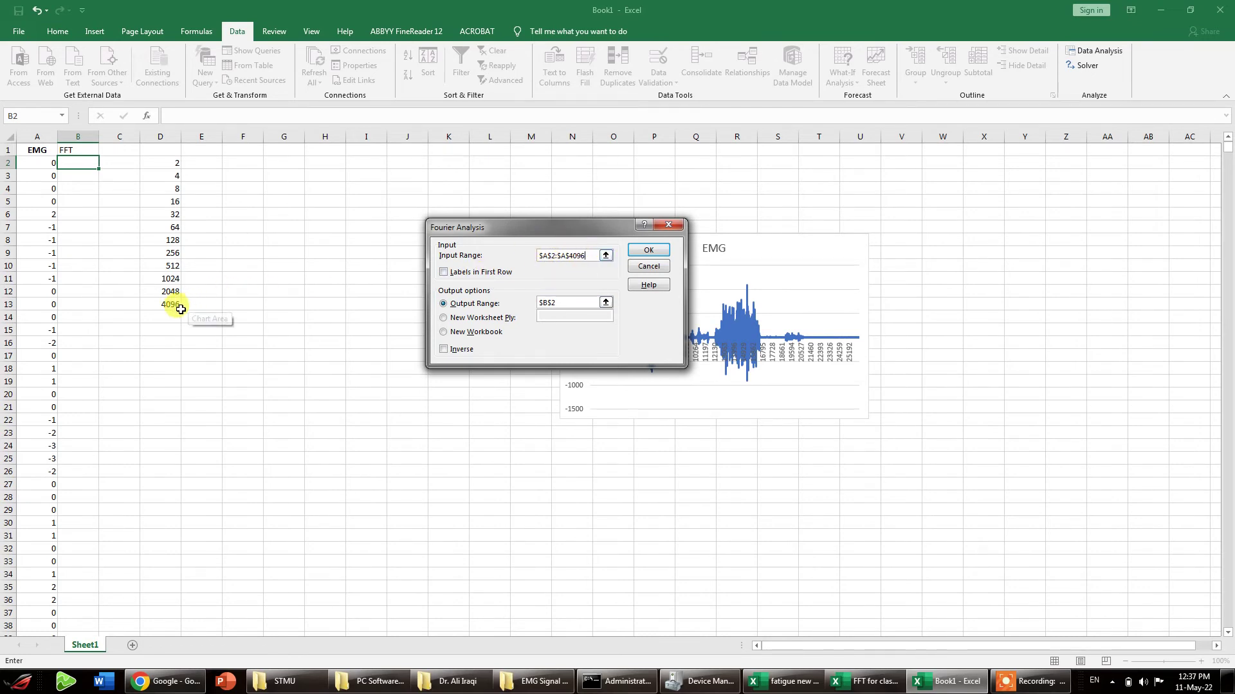
# Dismiss the power-of-2 error and rerun Fourier Analysis with input range $A$2:$A$4097.
pyautogui.click(646, 251)
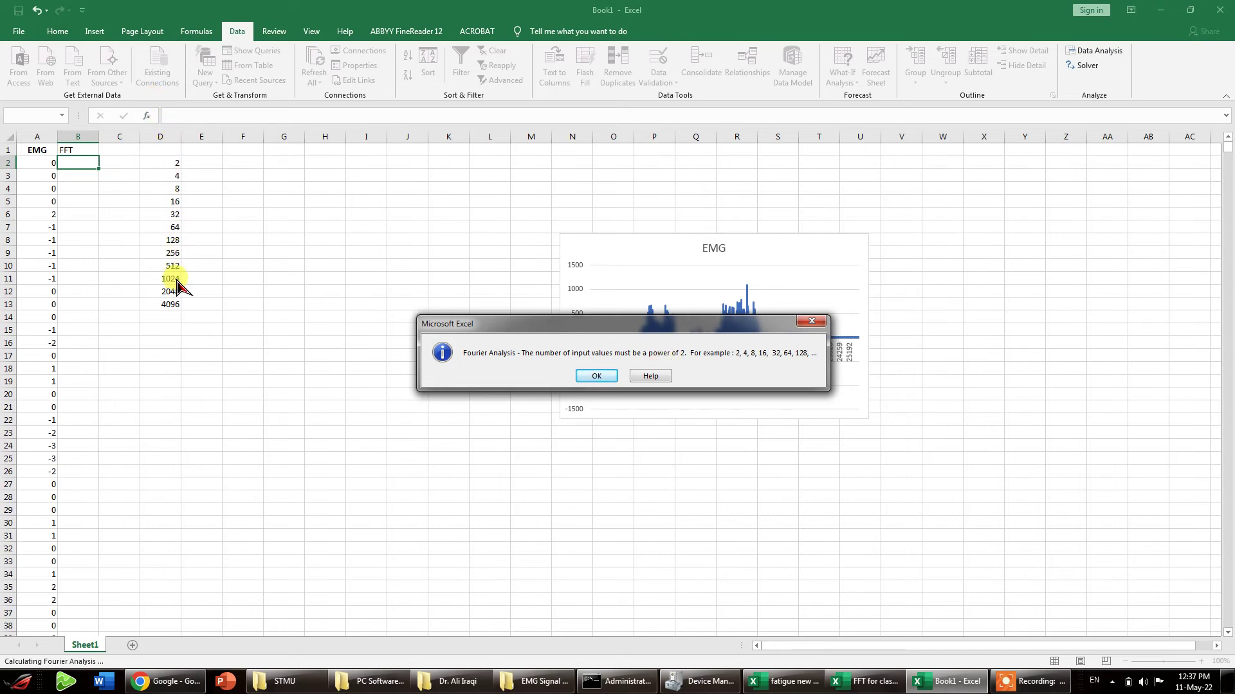
pyautogui.click(596, 375)
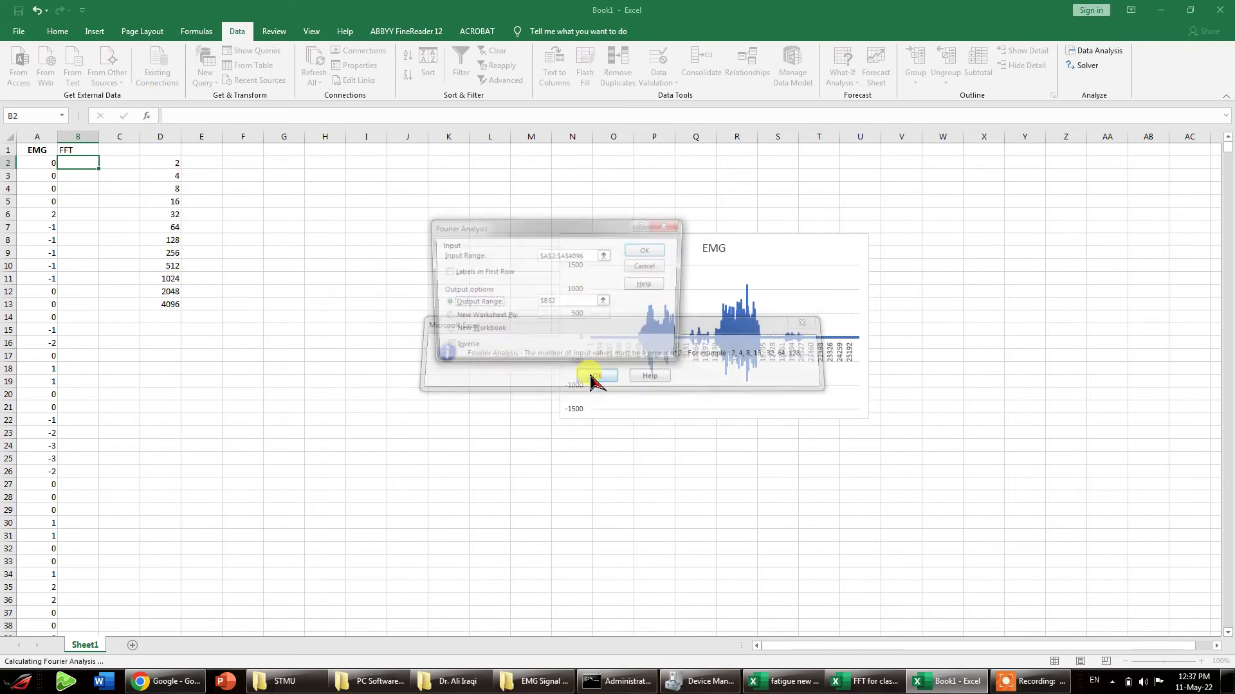
pyautogui.click(587, 255)
pyautogui.press('BackSpace')
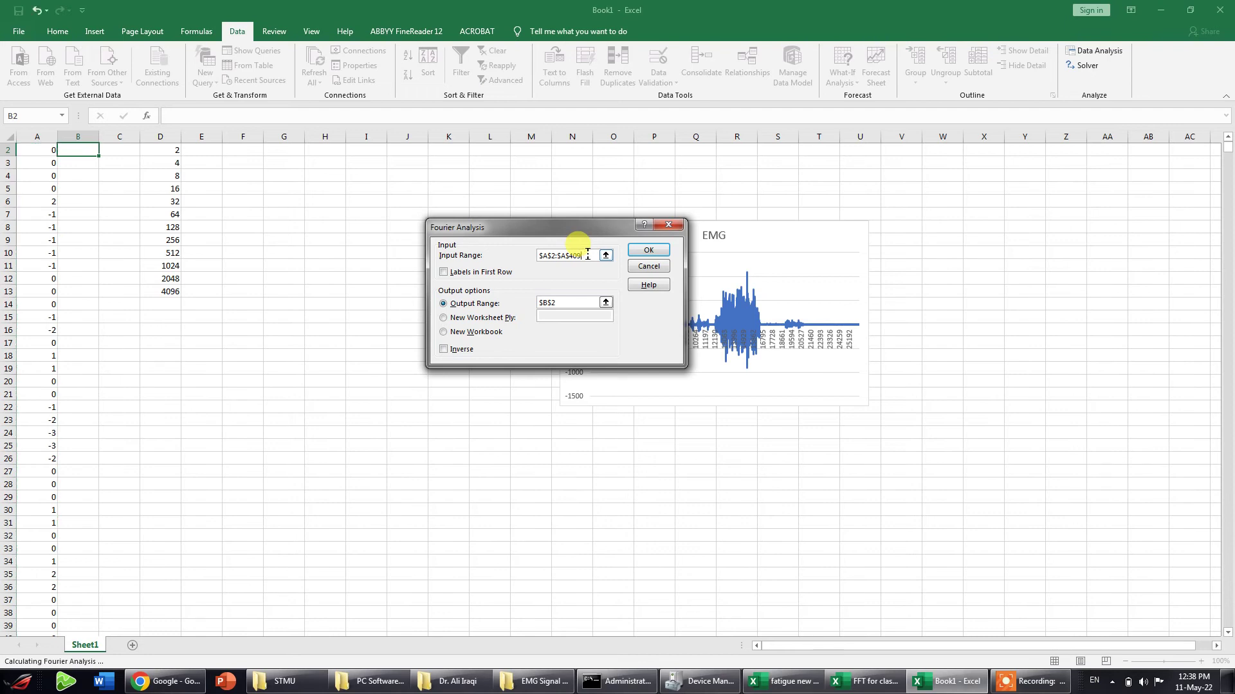
pyautogui.write('7')
pyautogui.click(645, 253)
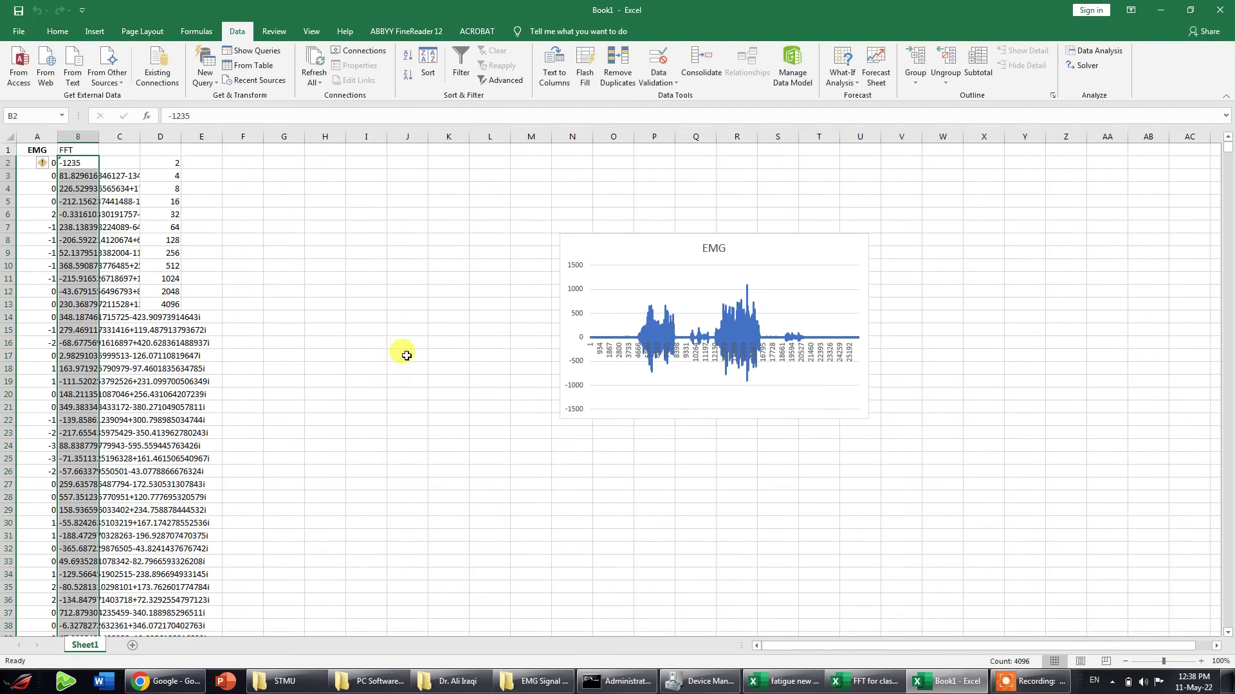
# Autofit column B to the complex FFT values and select cell C1.
pyautogui.doubleClick(97, 137)
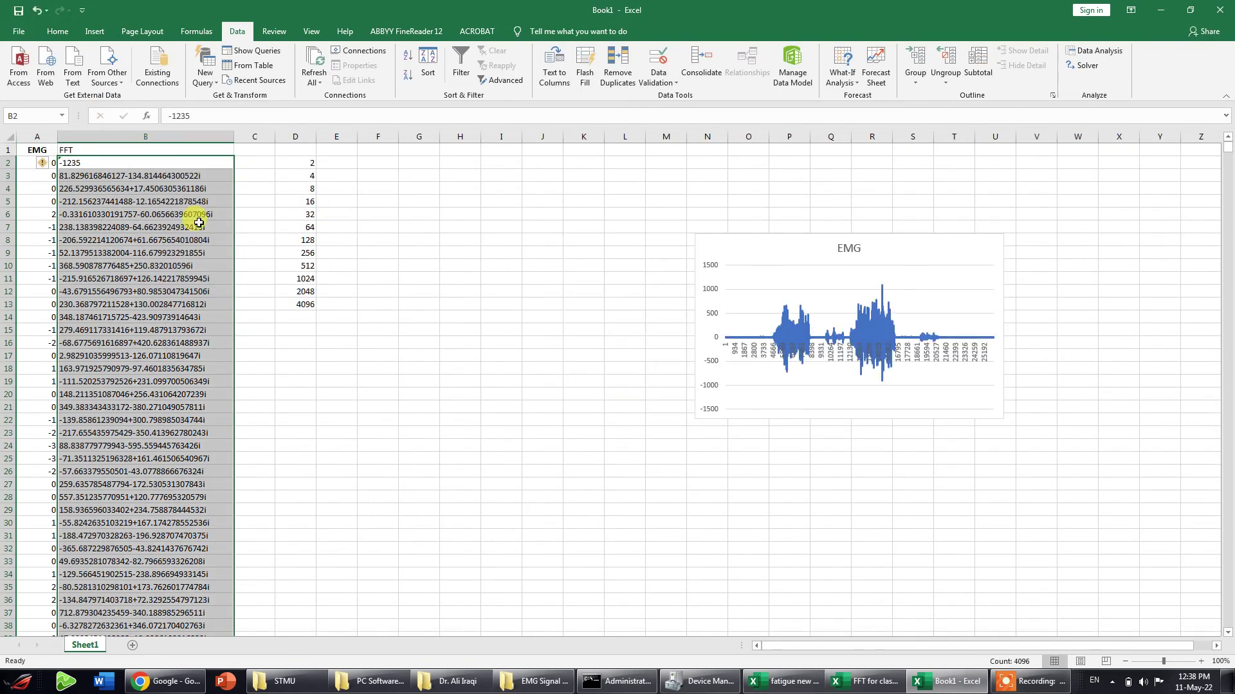
pyautogui.click(449, 267)
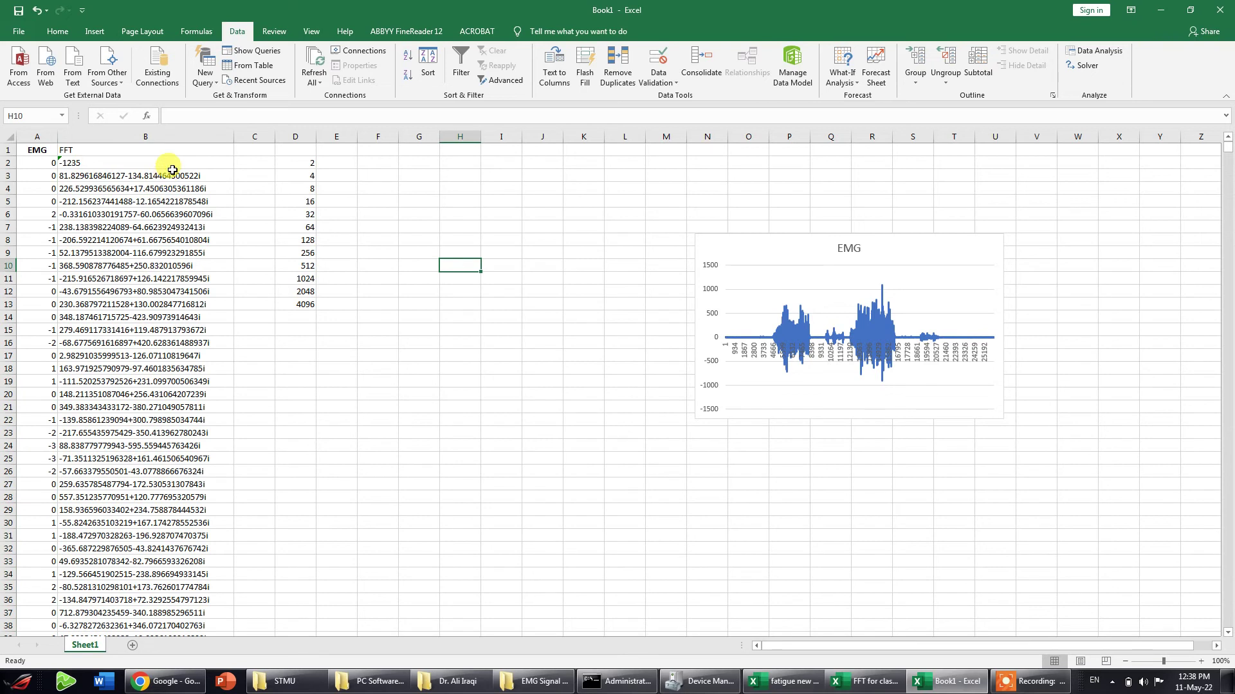
pyautogui.click(255, 149)
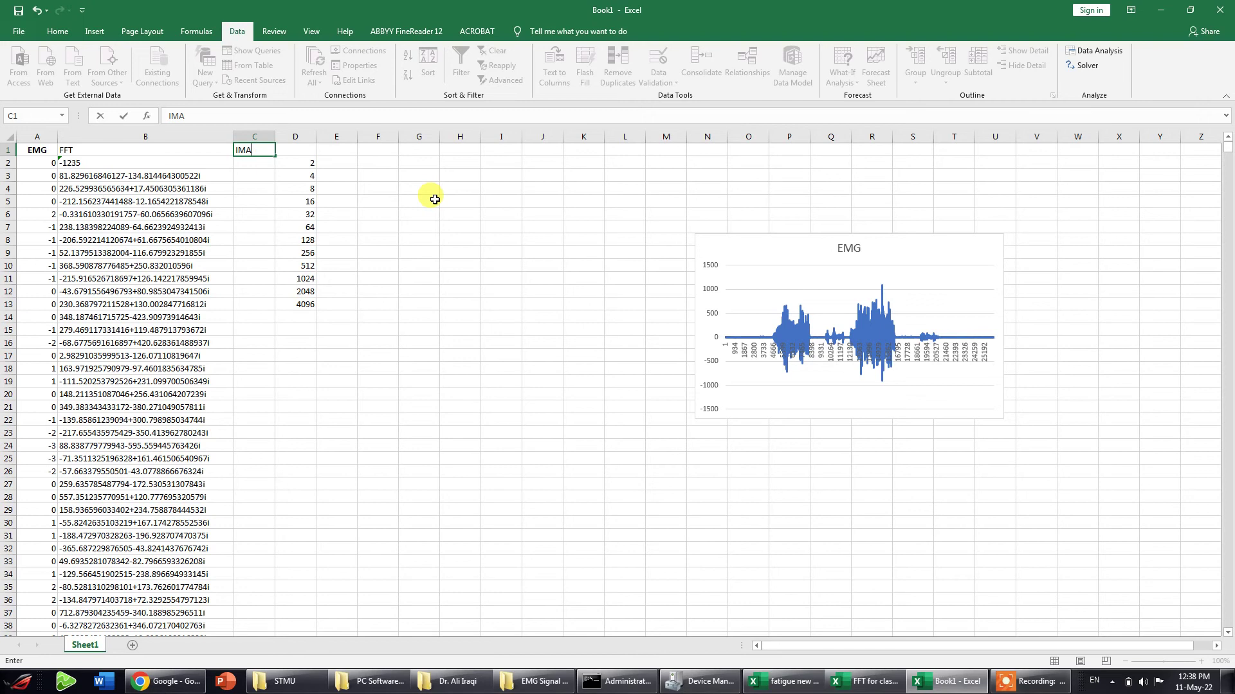
# Head column C 'IMAB' and fill =IMABS(B2) down the column.
pyautogui.click(248, 164)
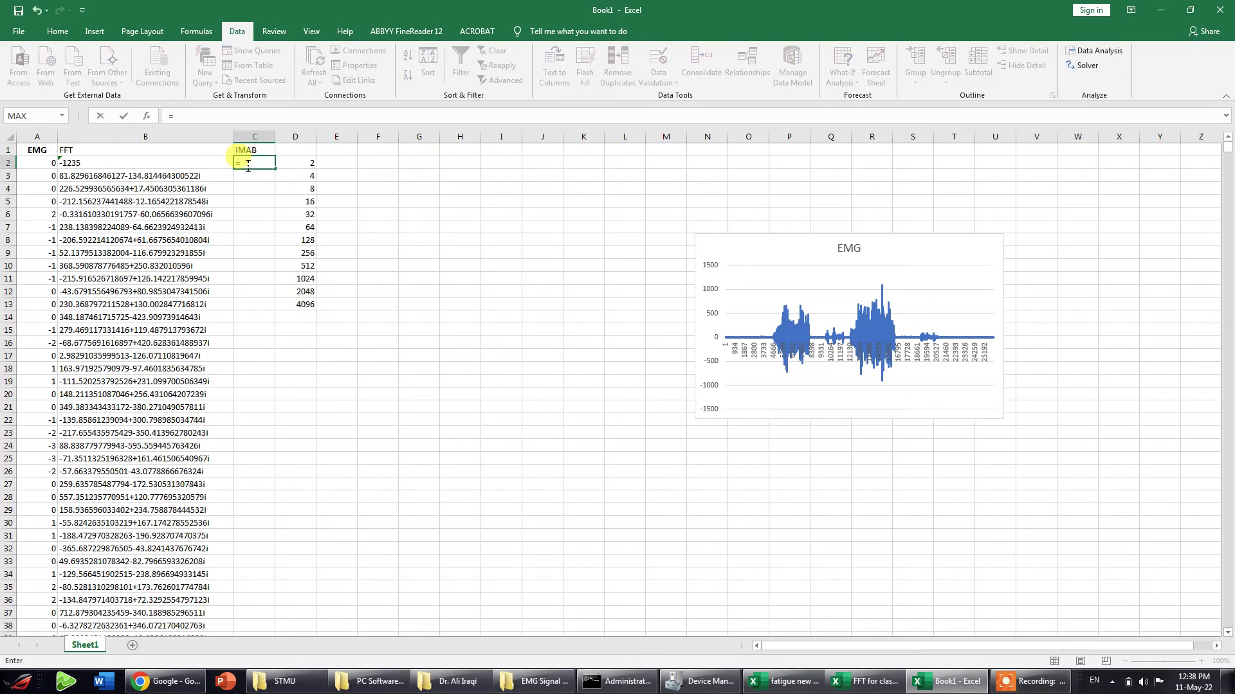
pyautogui.write('imab')
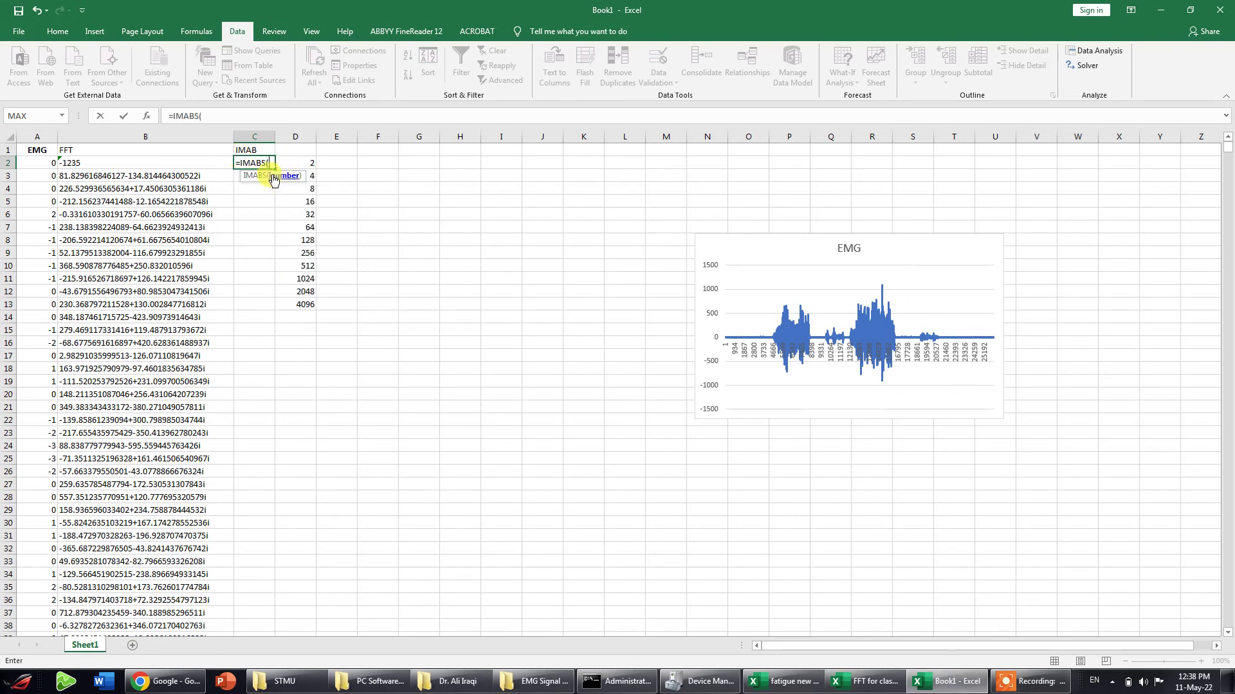
pyautogui.doubleClick(280, 180)
pyautogui.click(130, 164)
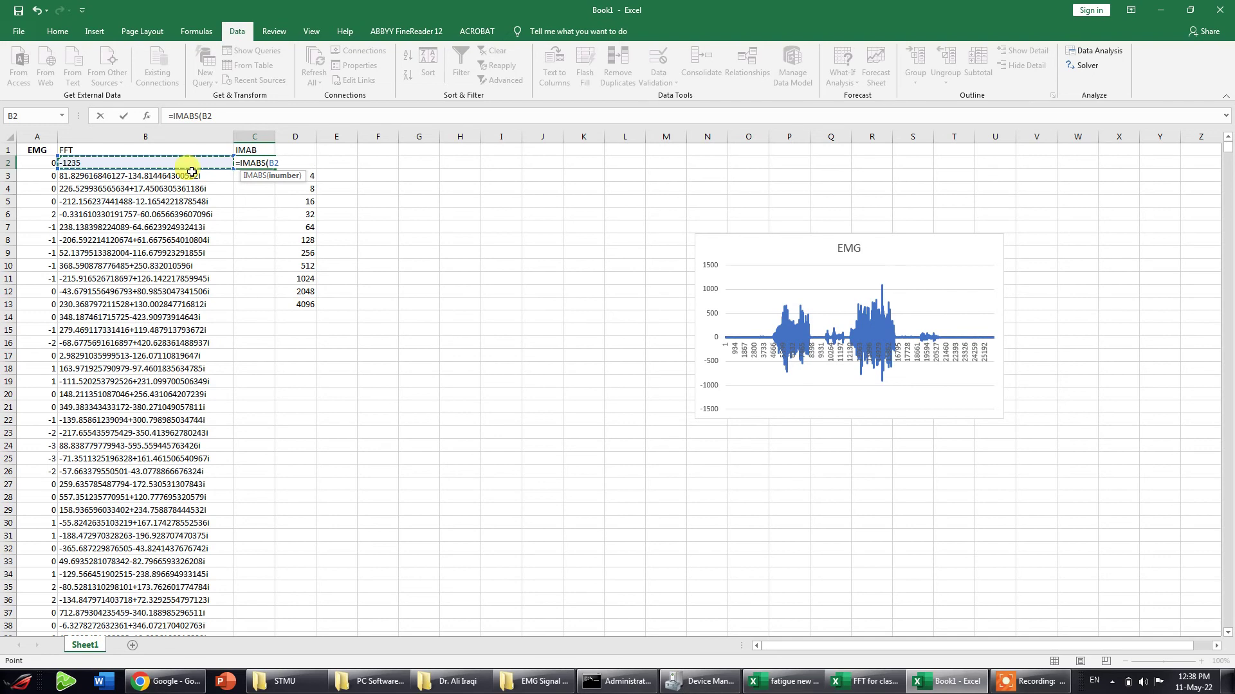
pyautogui.press('Return')
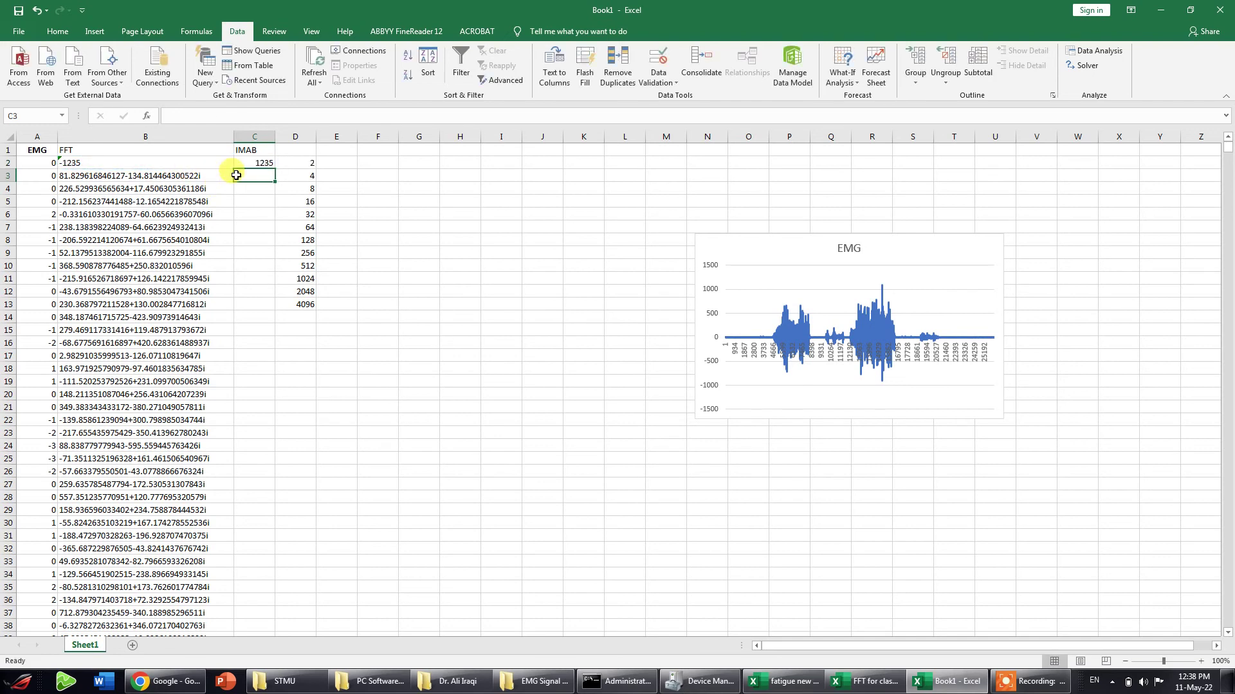
pyautogui.click(257, 164)
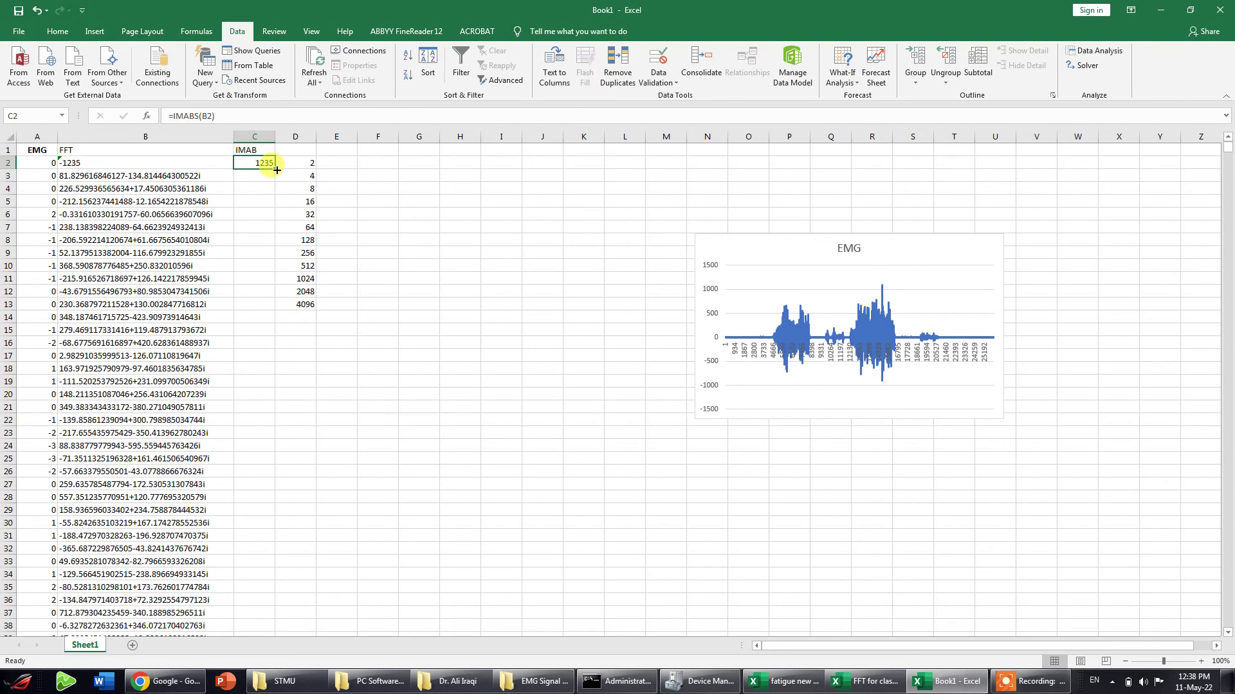
pyautogui.doubleClick(275, 170)
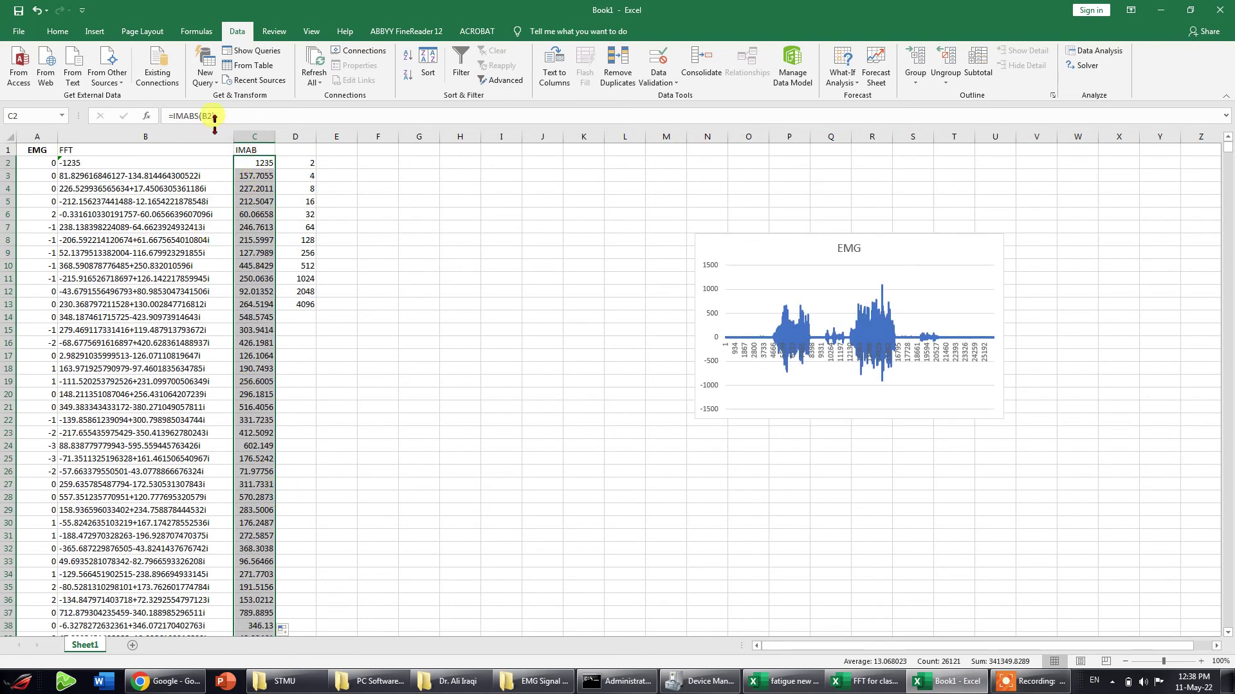
# Insert a 2-D line chart of the IMAB magnitudes and place it beside the EMG chart.
pyautogui.click(87, 33)
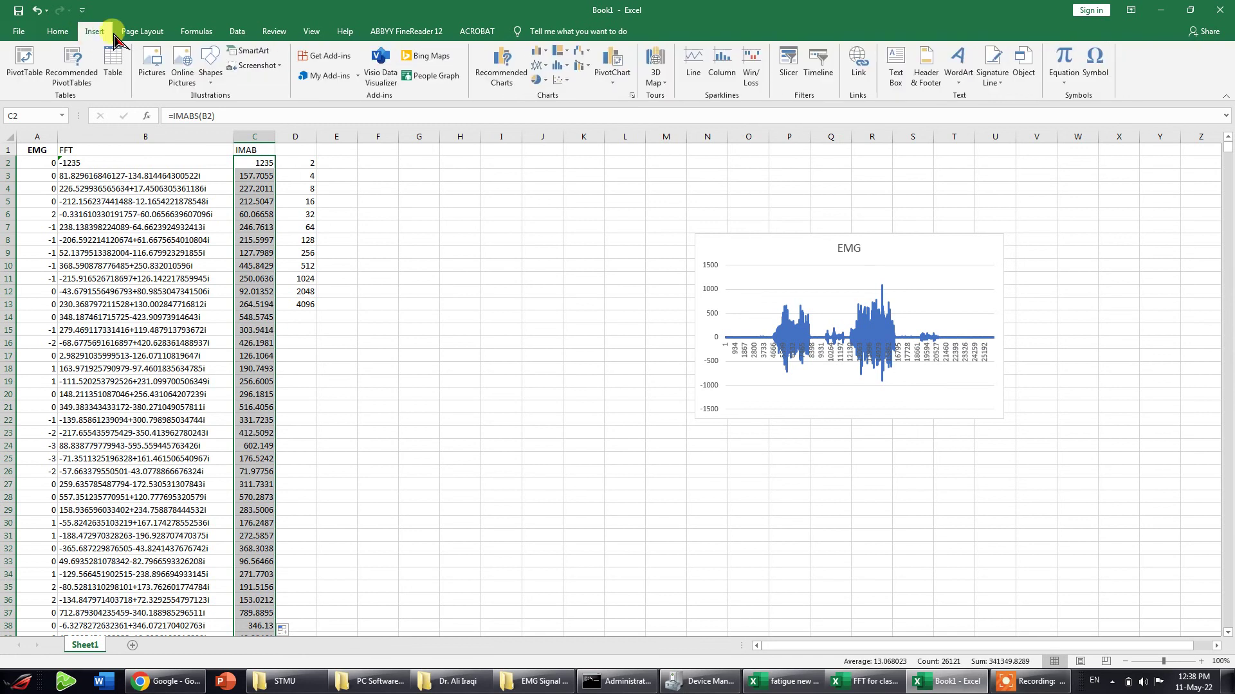
pyautogui.click(539, 64)
pyautogui.click(550, 106)
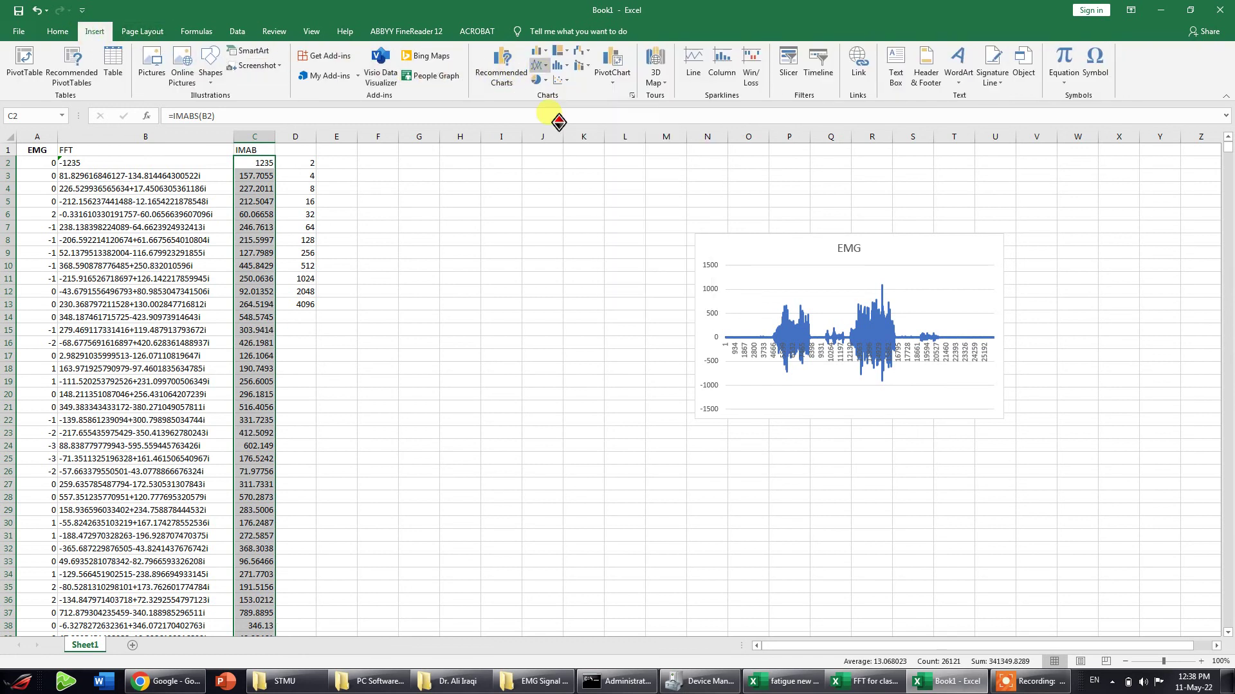
pyautogui.moveTo(651, 322); pyautogui.dragTo(609, 252)
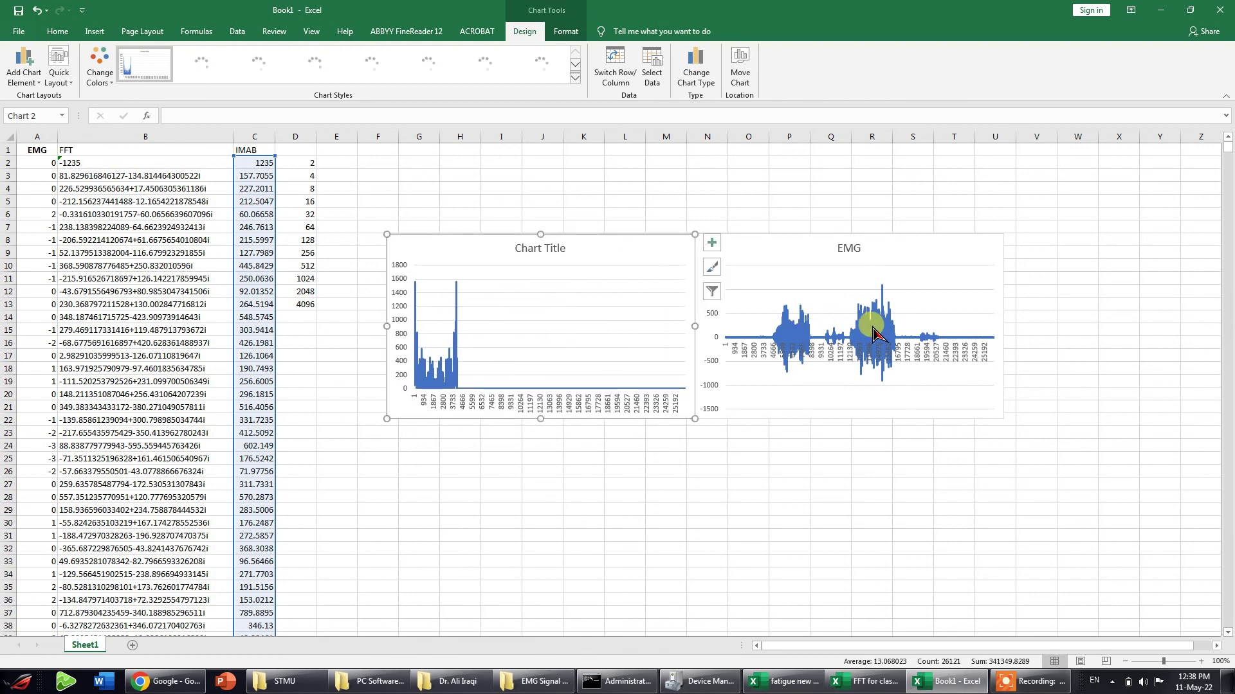
pyautogui.moveTo(873, 331)
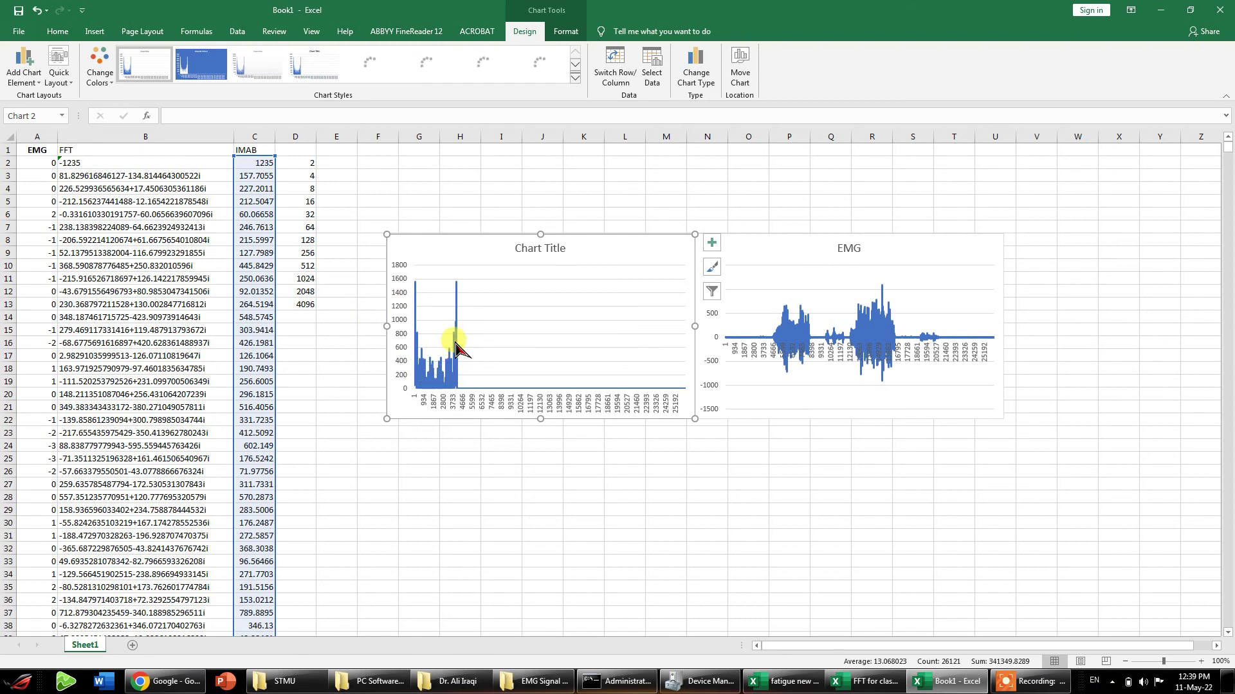
pyautogui.moveTo(417, 292)
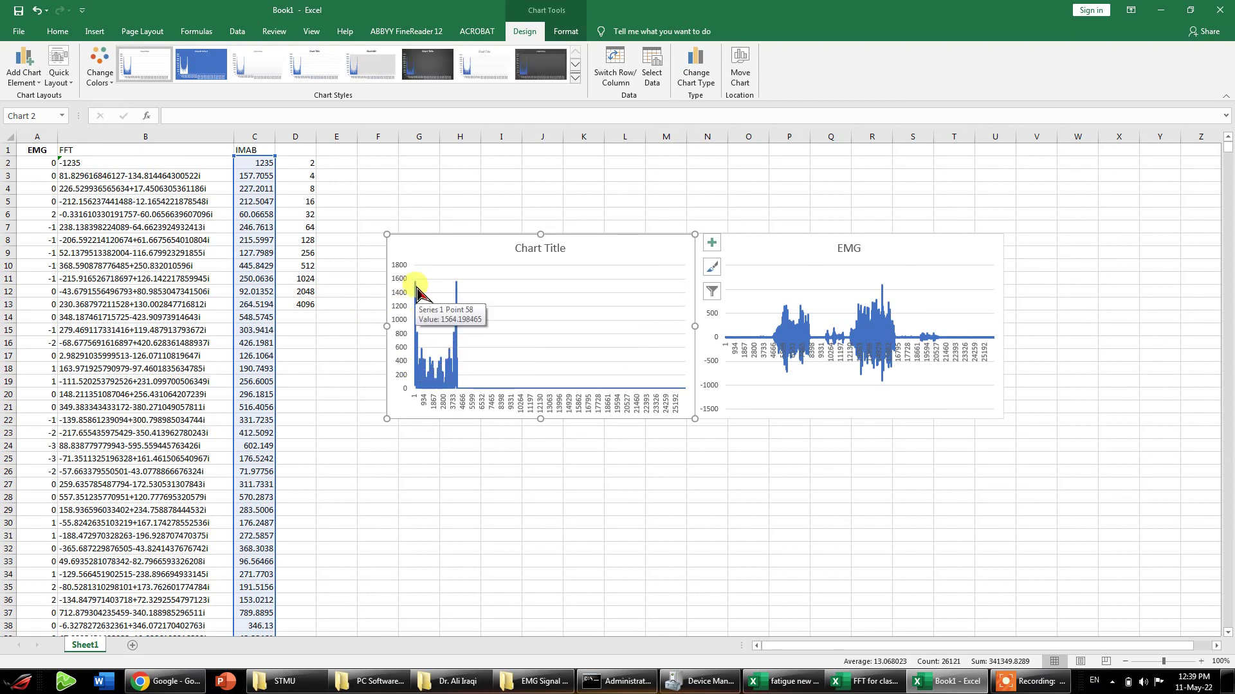